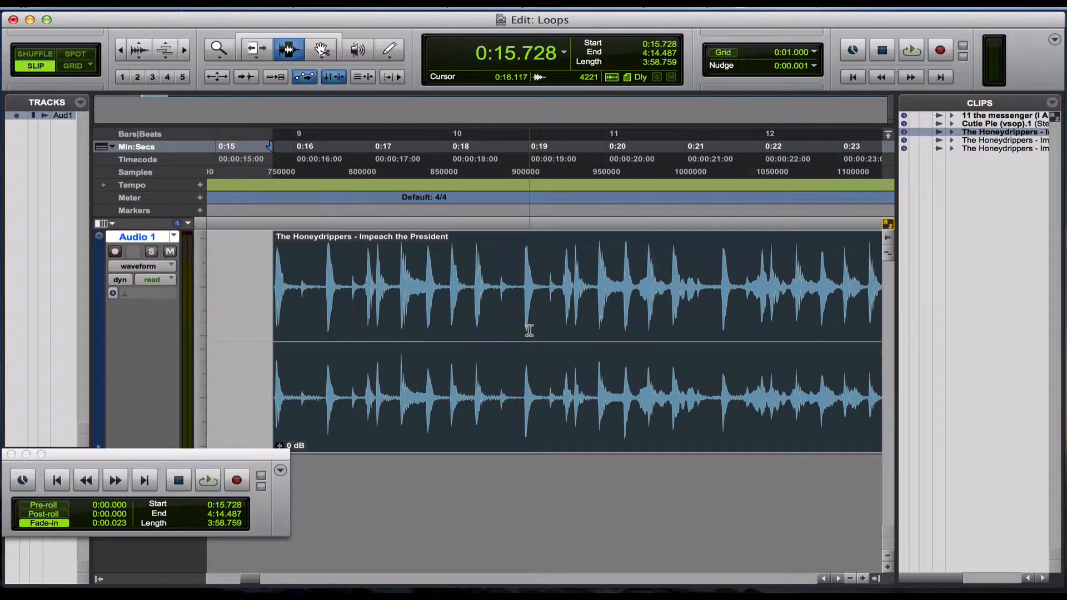
# Play the Honeydrippers clip on Audio 1 from its start to hear the opening drum break.
pyautogui.press('space')
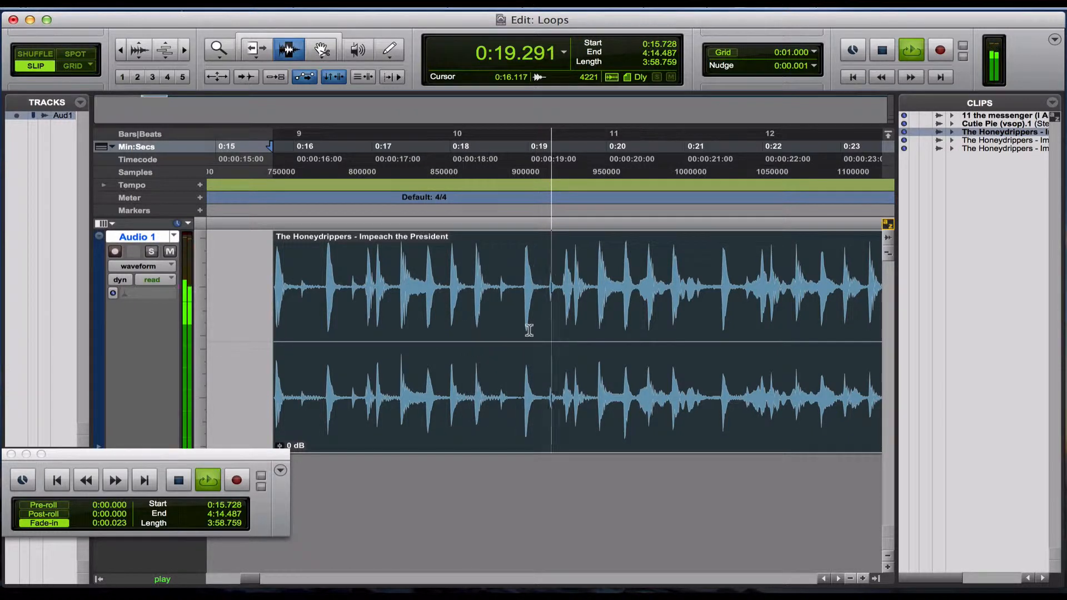
pyautogui.press('space')
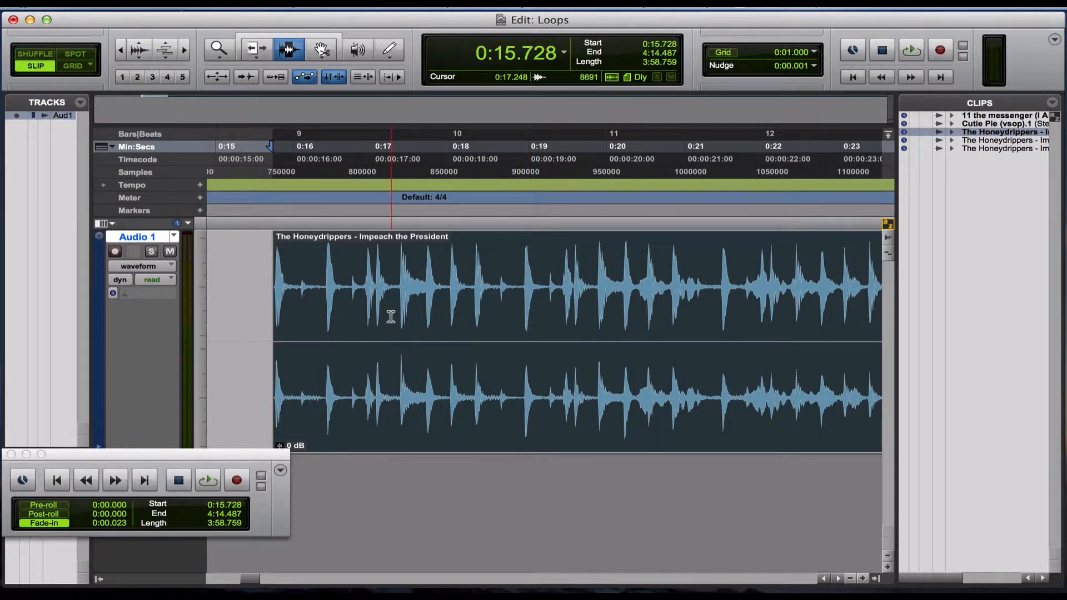
# Place the cursor just before the Honeydrippers clip and jump between its boundaries, ending at the clip's start.
pyautogui.click(255, 290)
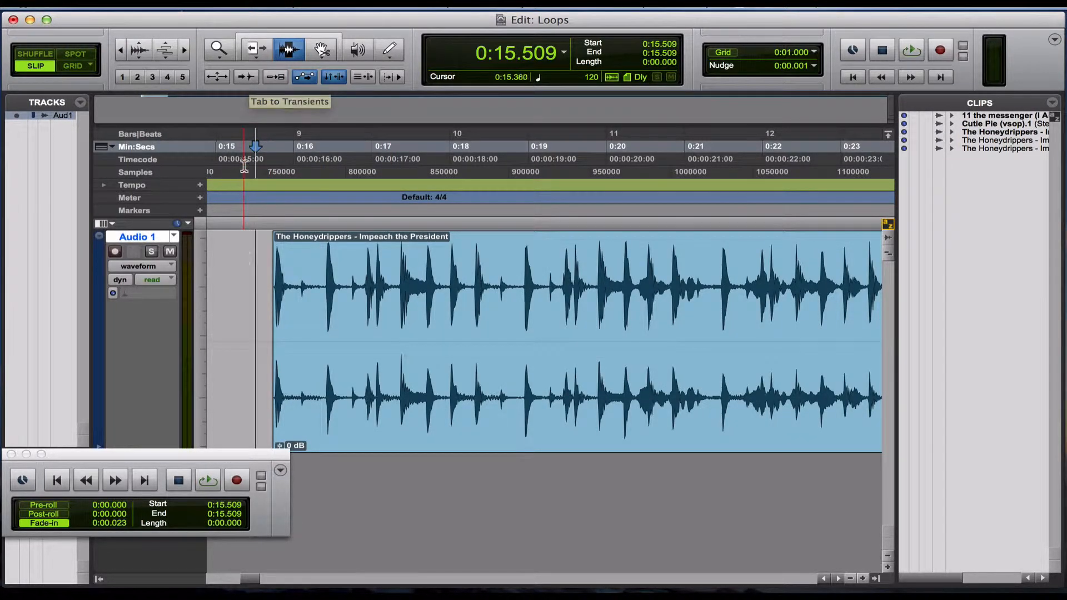
pyautogui.click(250, 276)
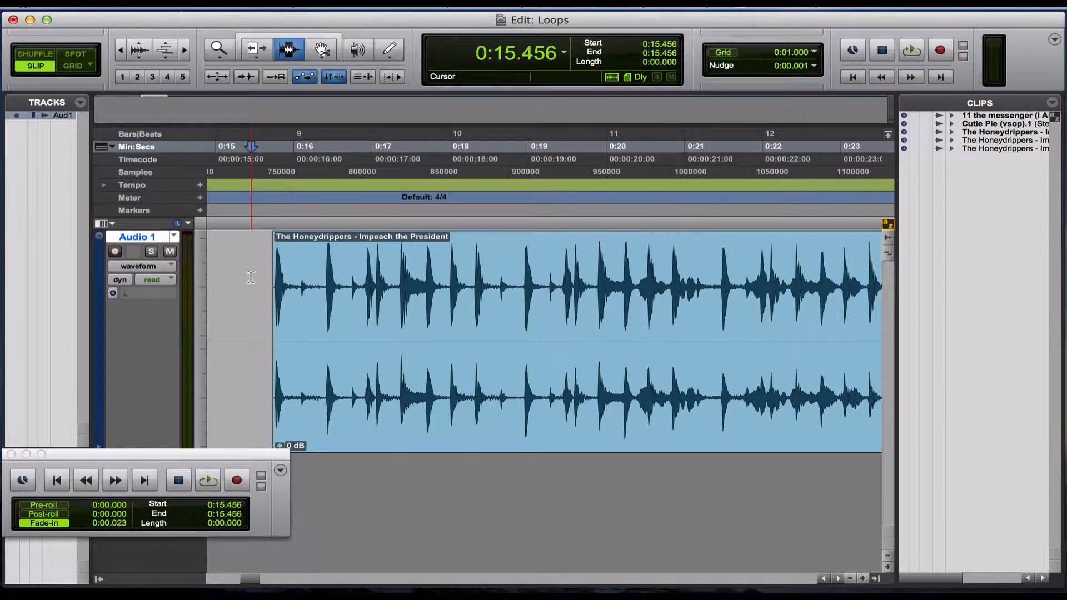
pyautogui.press('Tab')
pyautogui.press('Tab')
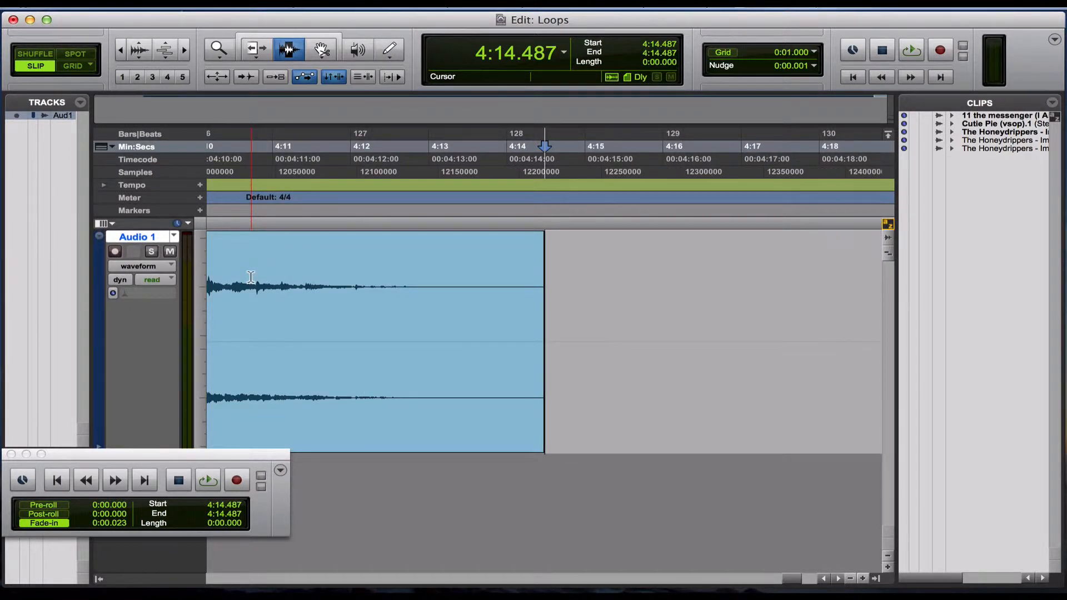
pyautogui.hotkey('alt', 'Tab')
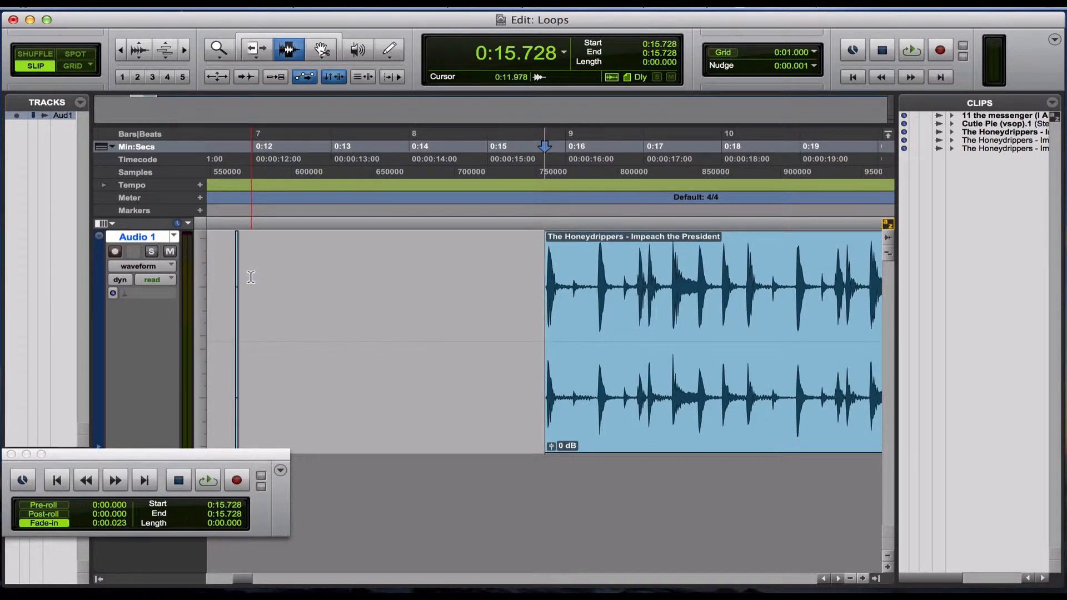
pyautogui.click(330, 287)
pyautogui.press('Tab')
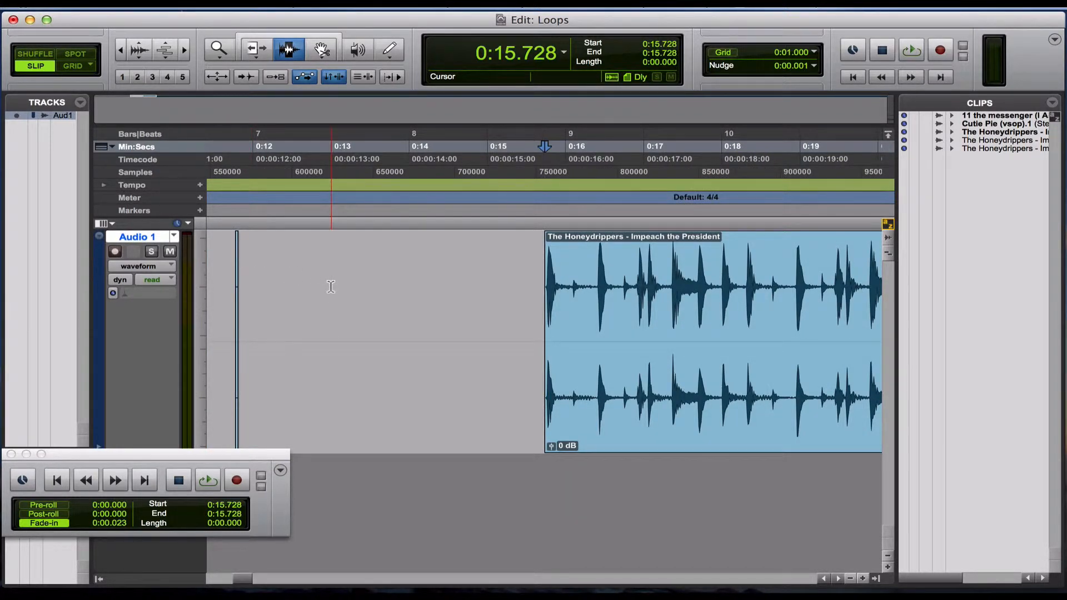
# Turn on Tab to Transients and step through the opening hits, placing the cursor on the first kick's transient at 0:15.771.
pyautogui.hscroll(4, 330, 286)
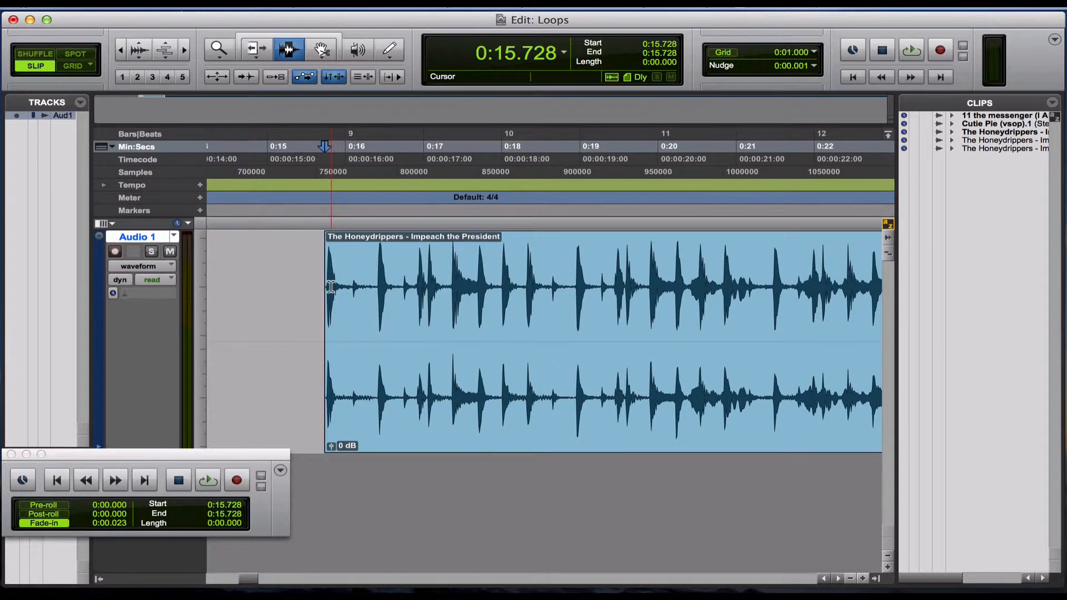
pyautogui.press('t')
pyautogui.press('t')
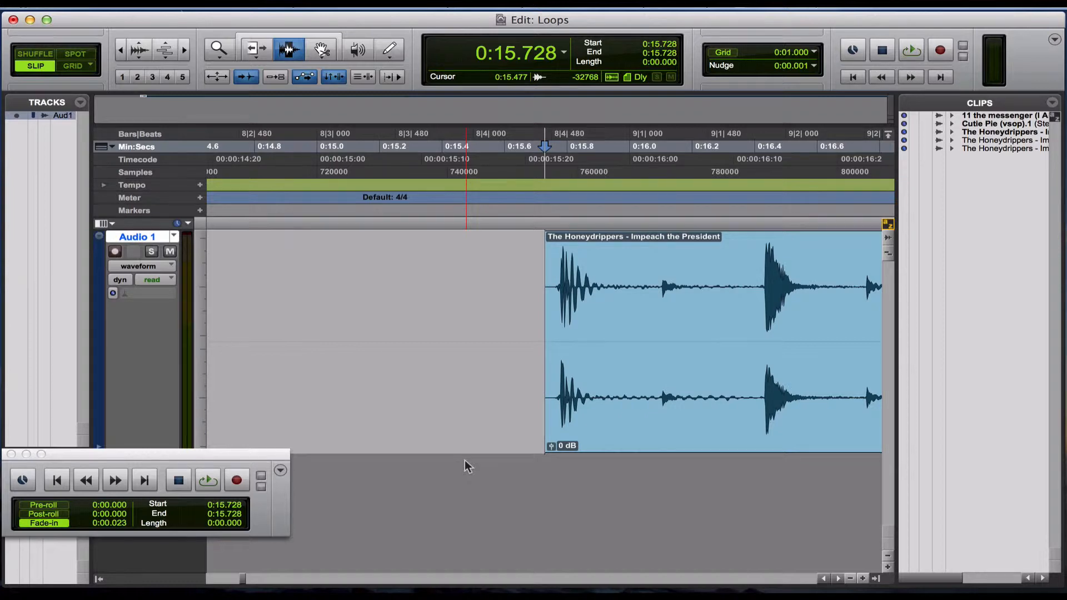
pyautogui.press('Tab')
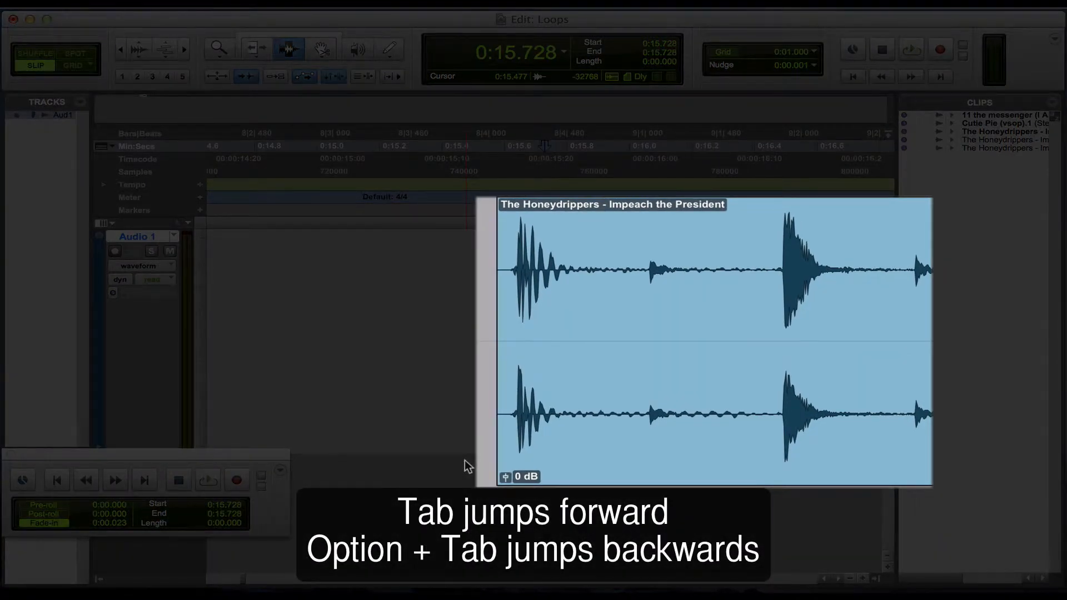
pyautogui.press('Tab')
pyautogui.press('Tab')
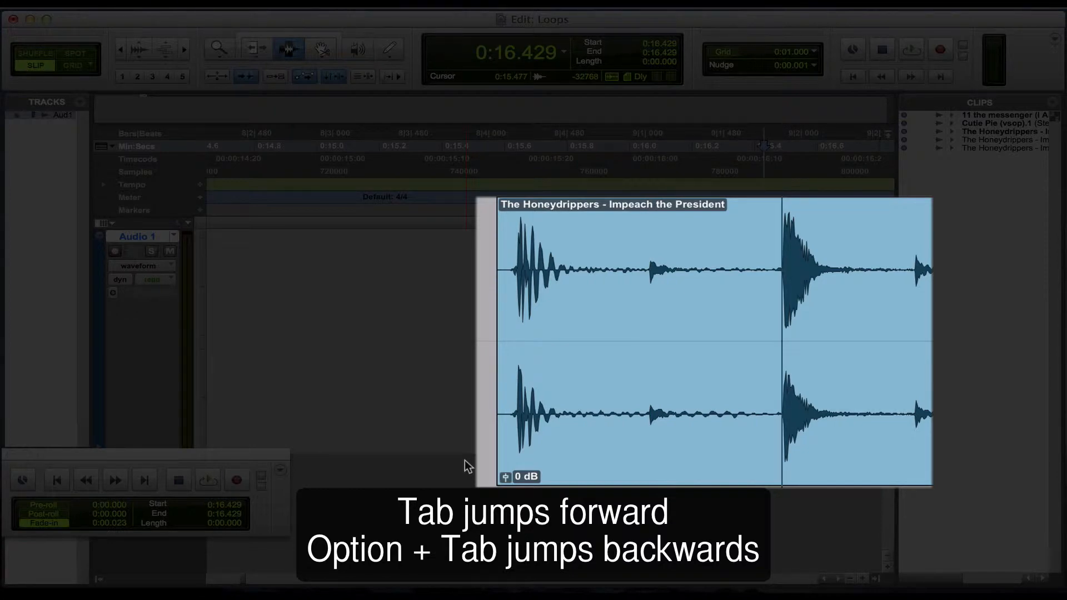
pyautogui.hotkey('alt', 'Tab')
pyautogui.hotkey('alt', 'Tab')
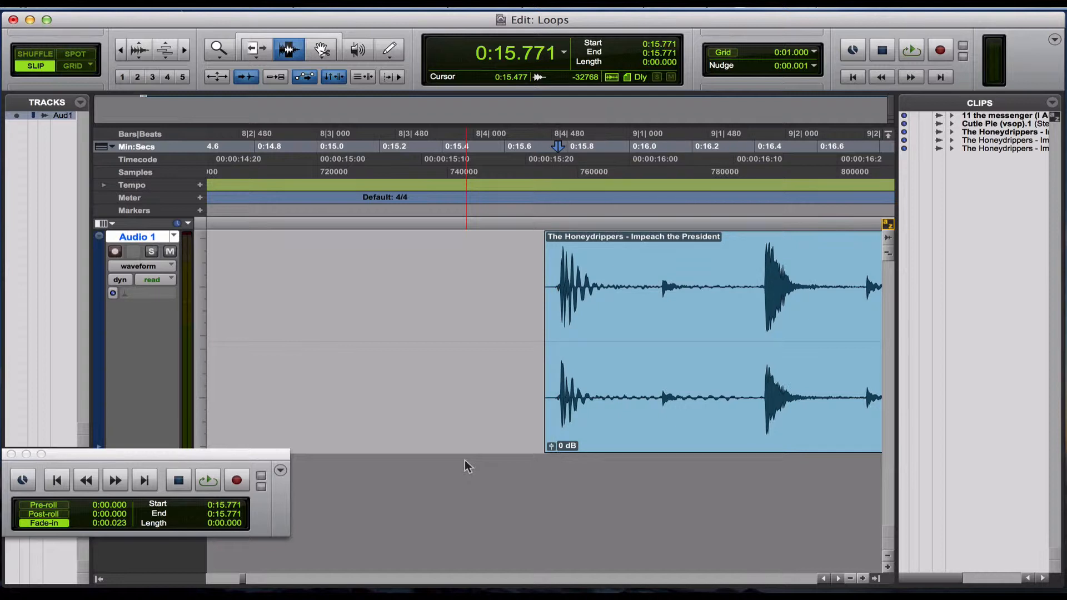
# Audition the first kick several times from the cursor to check the loop's start point.
pyautogui.press('space')
pyautogui.press('space')
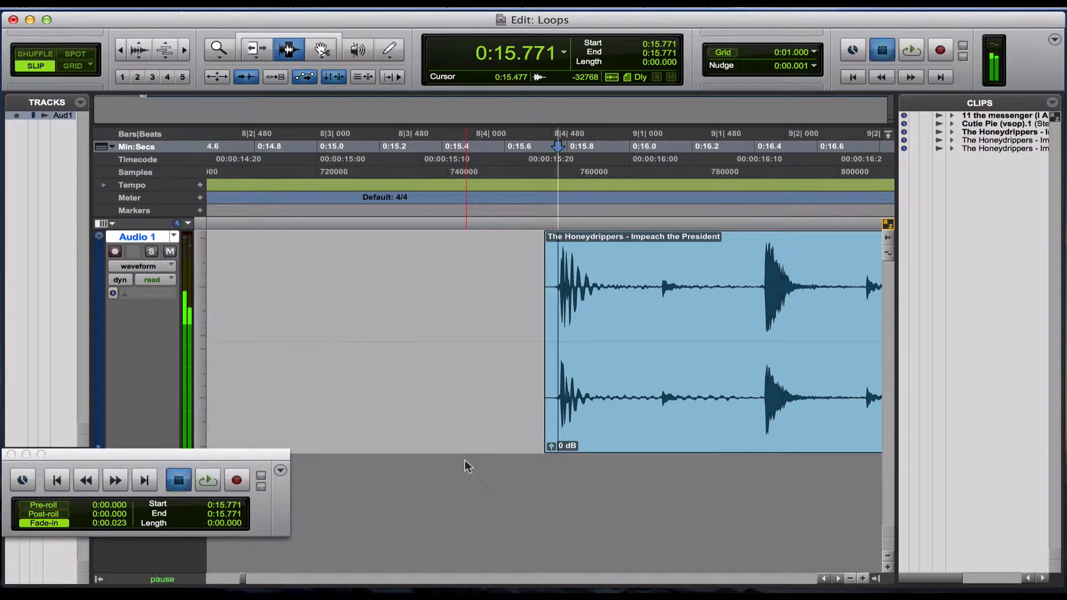
pyautogui.press('space')
pyautogui.press('space')
pyautogui.press('space')
pyautogui.press('space')
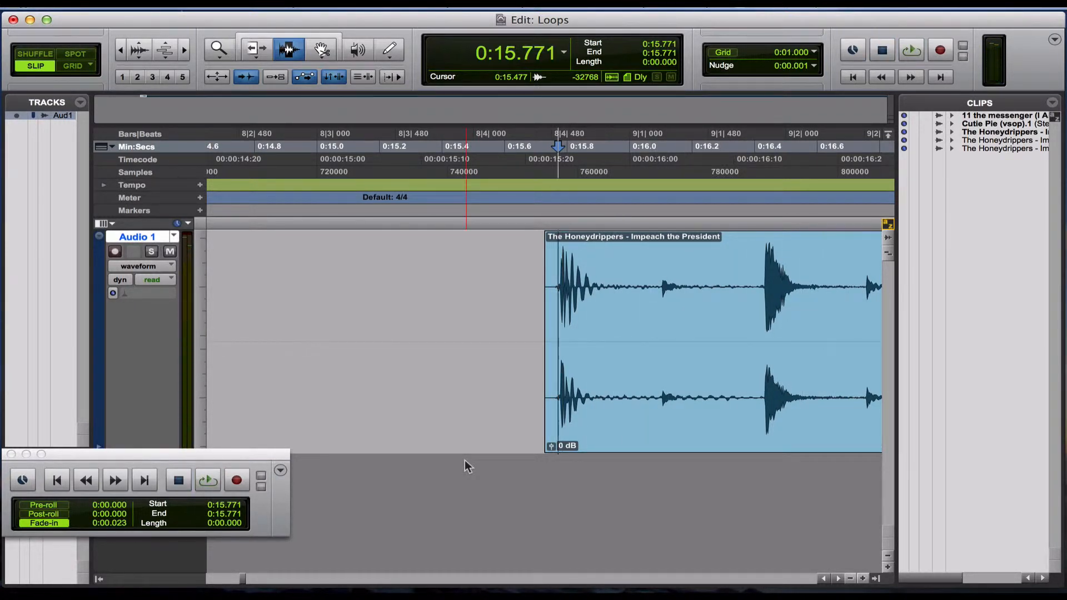
# Separate the Honeydrippers clip at the cursor on the first kick's transient.
pyautogui.press('super+bracketright')
pyautogui.press('super+bracketright')
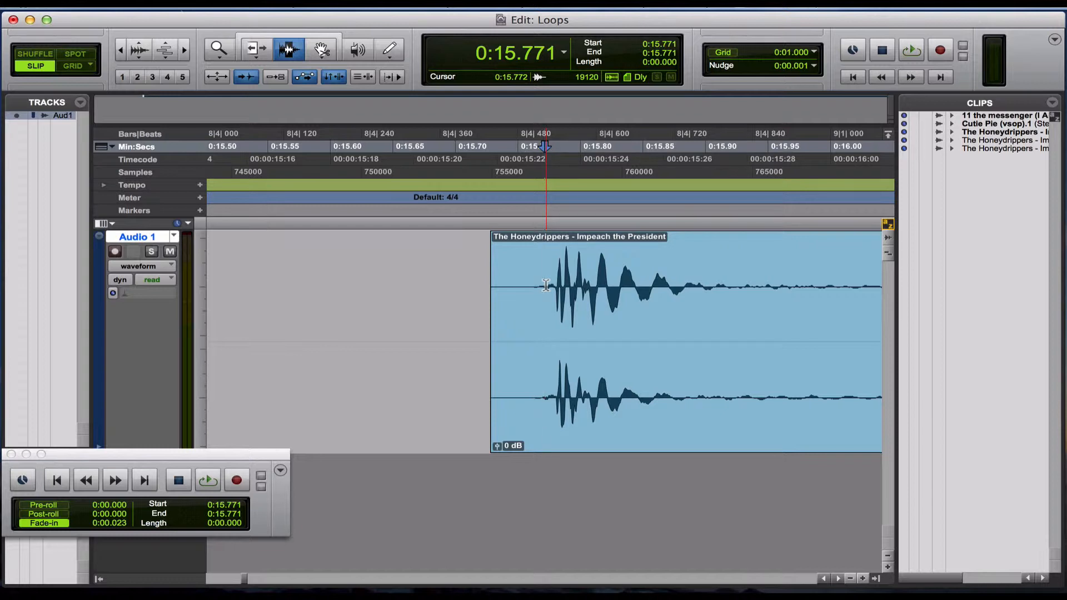
pyautogui.click(161, 3)
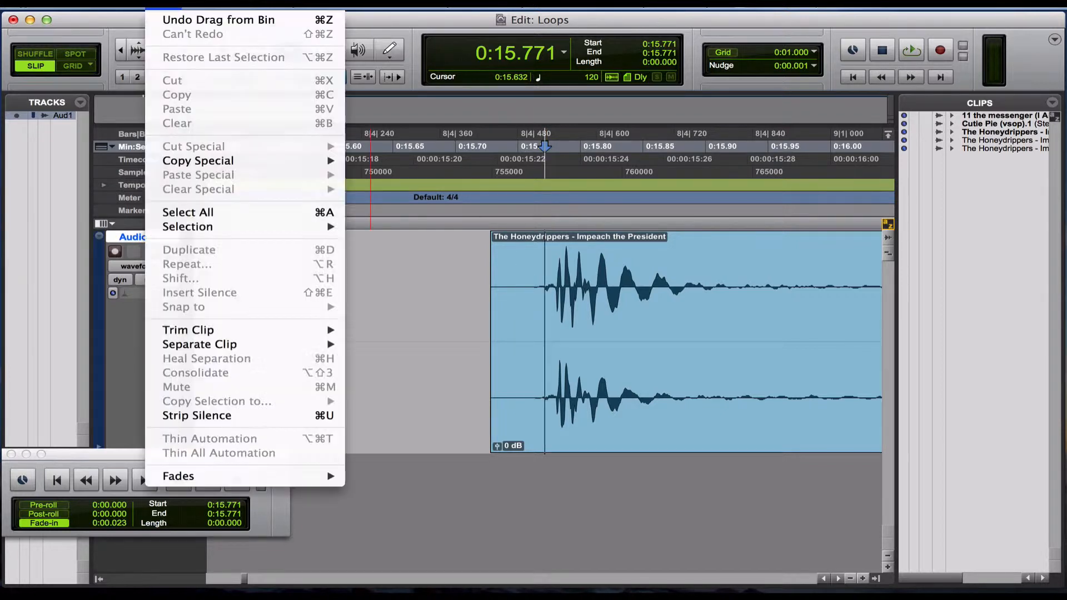
pyautogui.moveTo(227, 345)
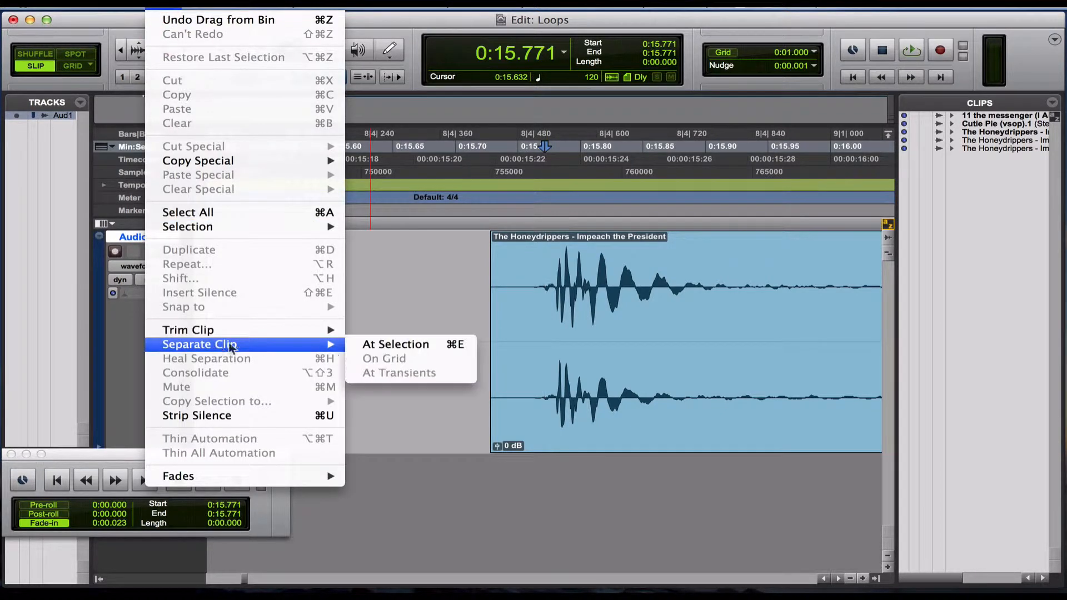
pyautogui.click(376, 344)
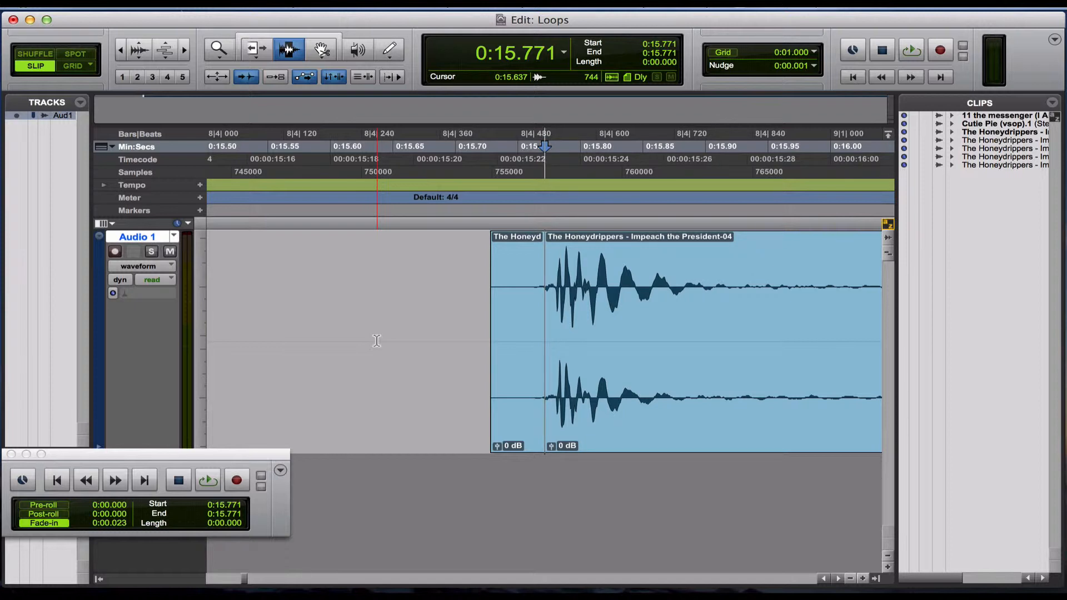
# Play the newly separated clip from the first kick to locate where the drum loop should end.
pyautogui.press('r')
pyautogui.press('r')
pyautogui.press('r')
pyautogui.press('r')
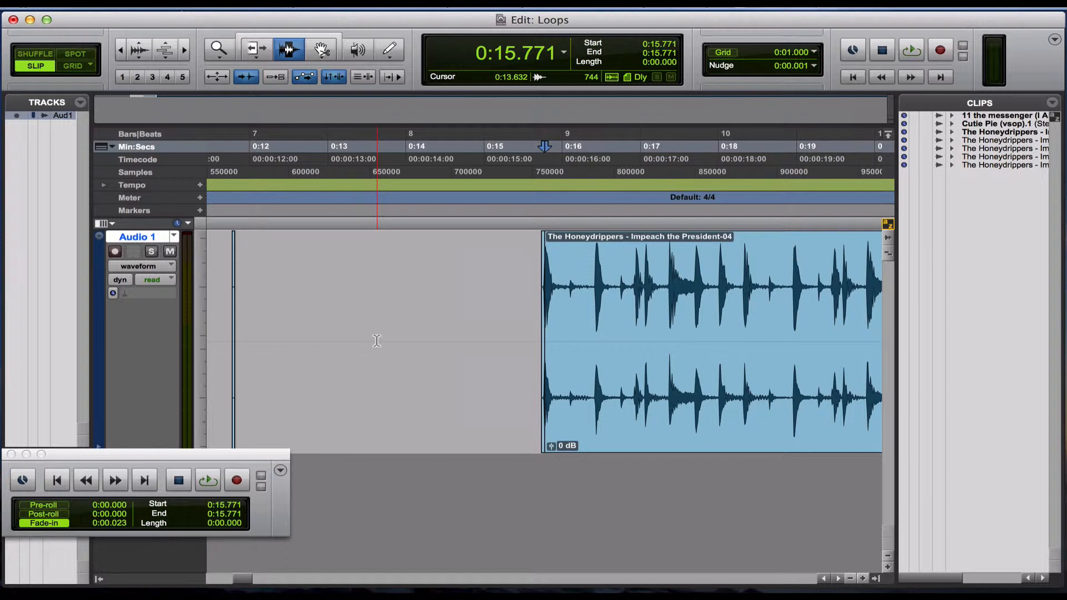
pyautogui.hscroll(5, 376, 341)
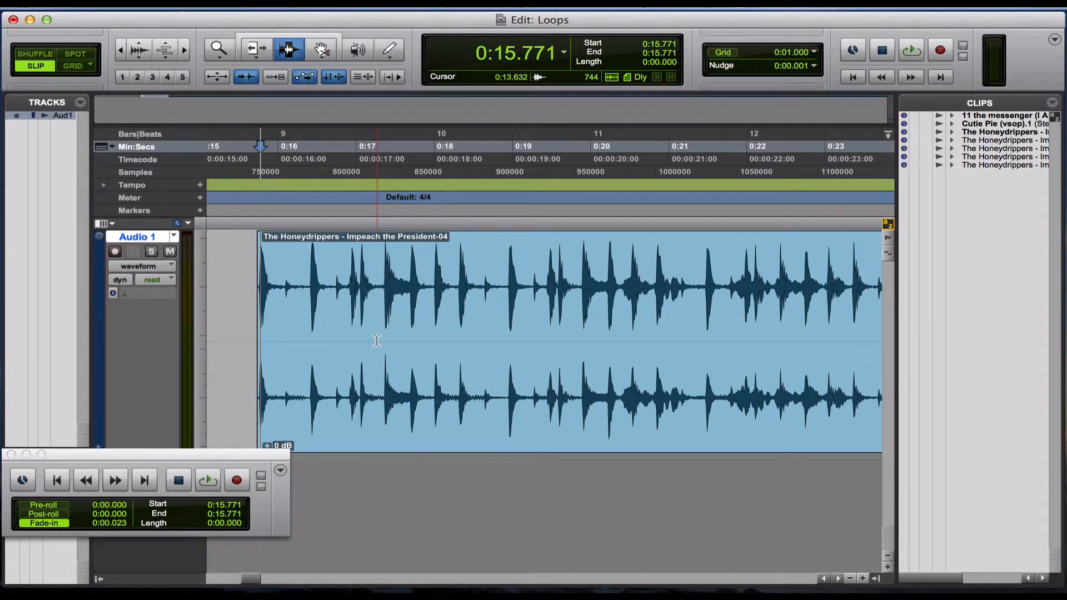
pyautogui.press('space')
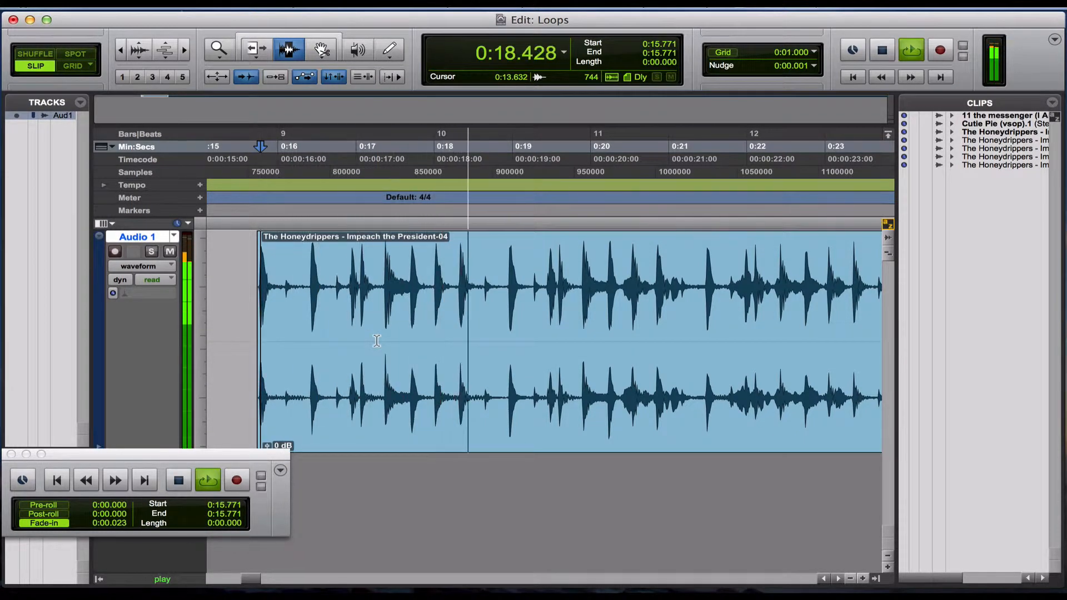
pyautogui.press('space')
# Place the cursor on the kick transient at 0:18.327 and separate the clip there to end the loop.
pyautogui.click(454, 336)
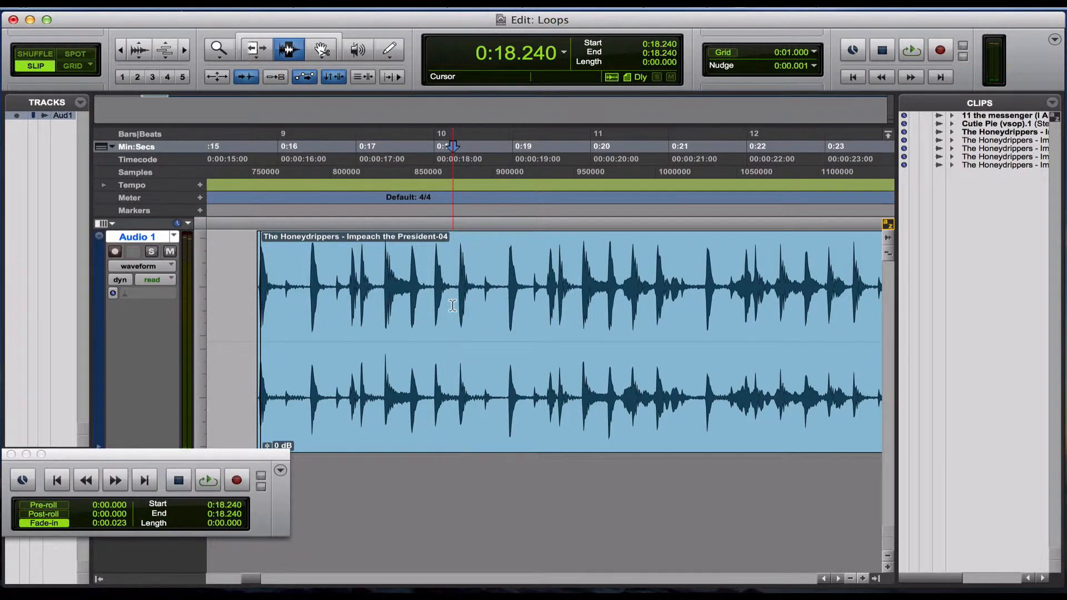
pyautogui.press('super+bracketright')
pyautogui.press('super+bracketright')
pyautogui.press('super+bracketright')
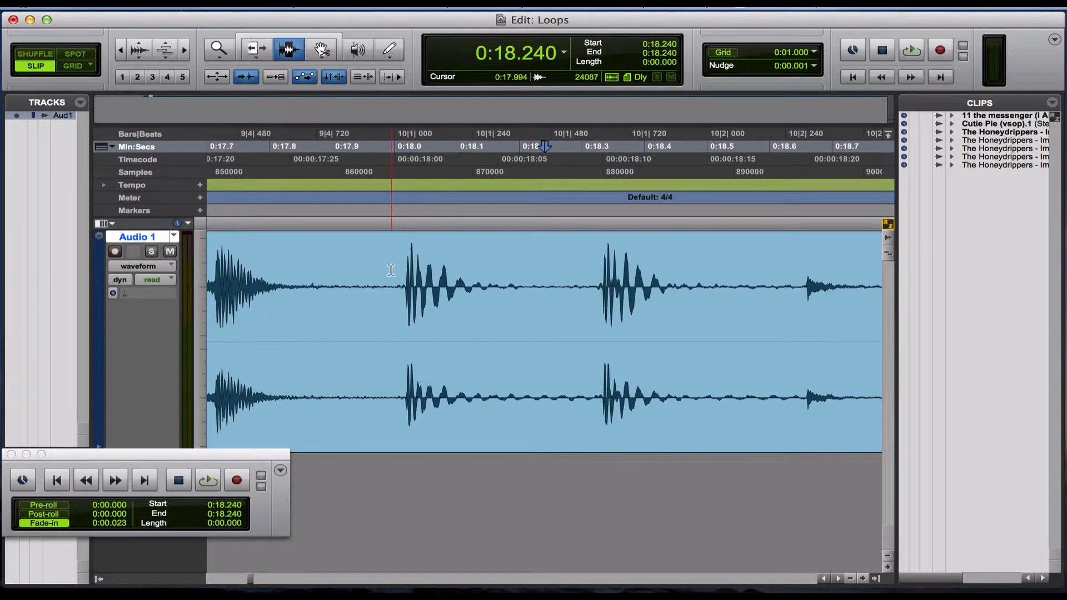
pyautogui.press('Tab')
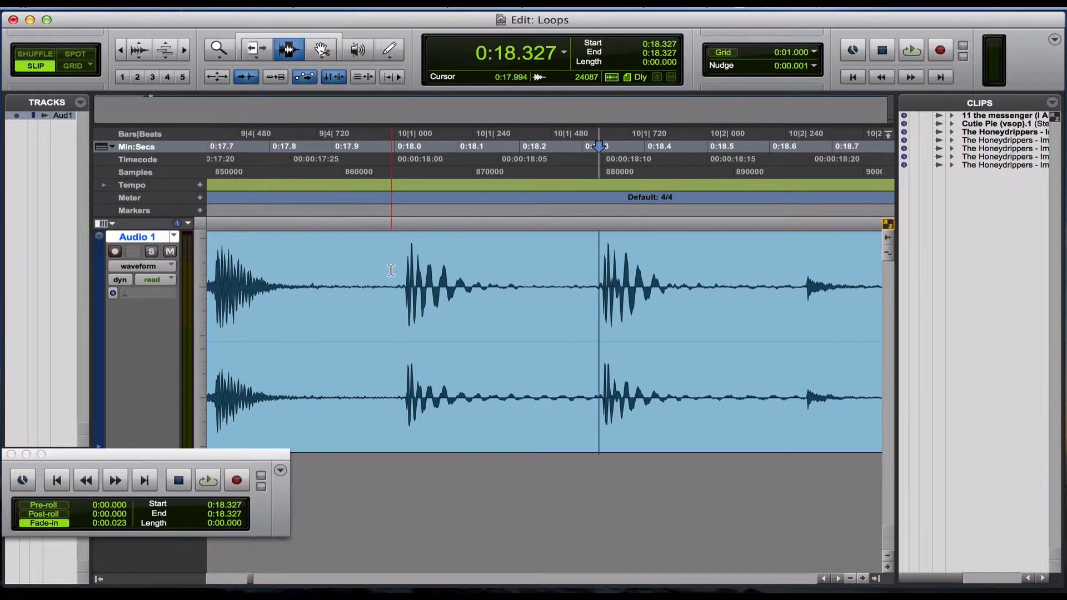
pyautogui.press('super+e')
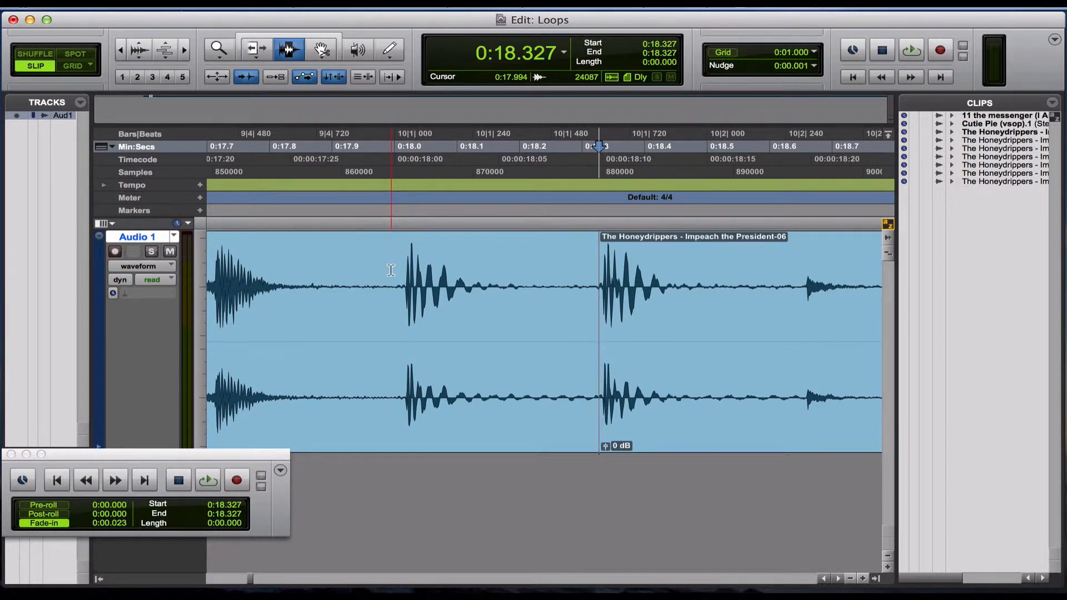
# Select the separated drum loop clip between the two cuts and check it in loop playback.
pyautogui.press('super+bracketleft')
pyautogui.press('super+bracketleft')
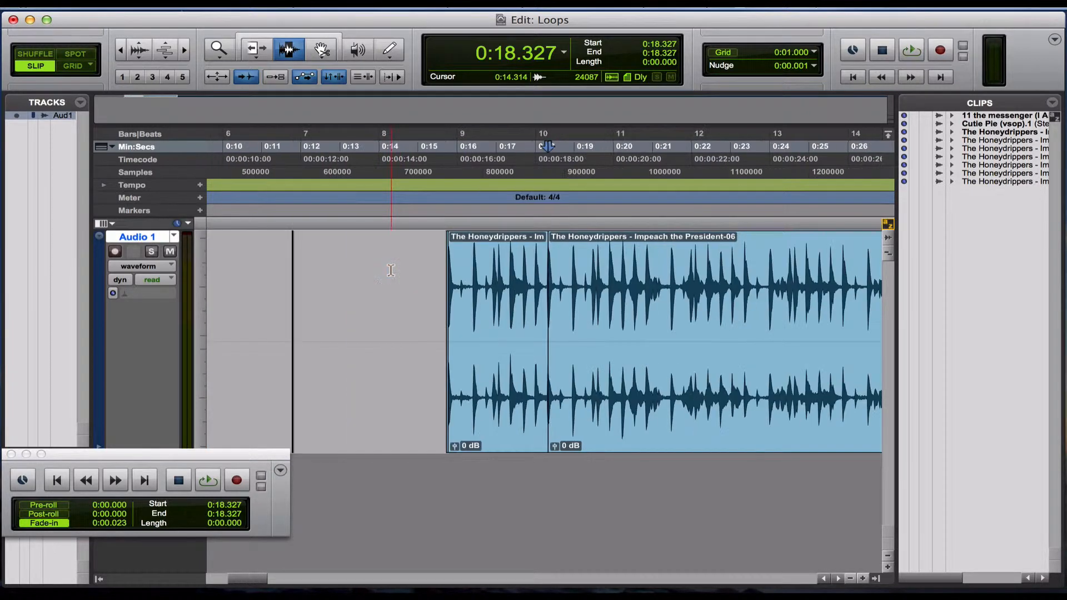
pyautogui.doubleClick(480, 325)
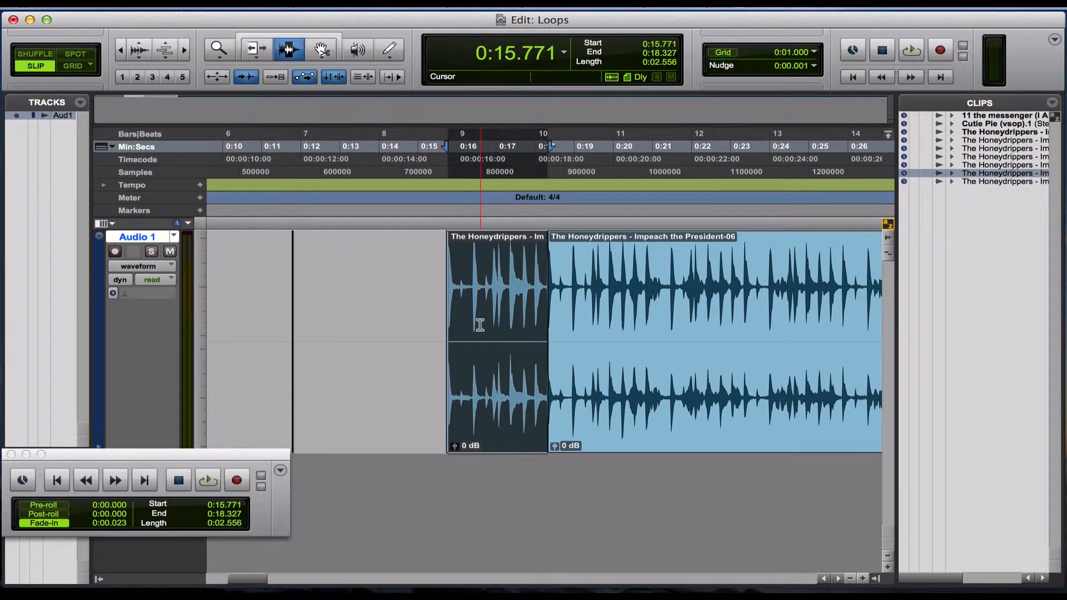
pyautogui.press('super+bracketright')
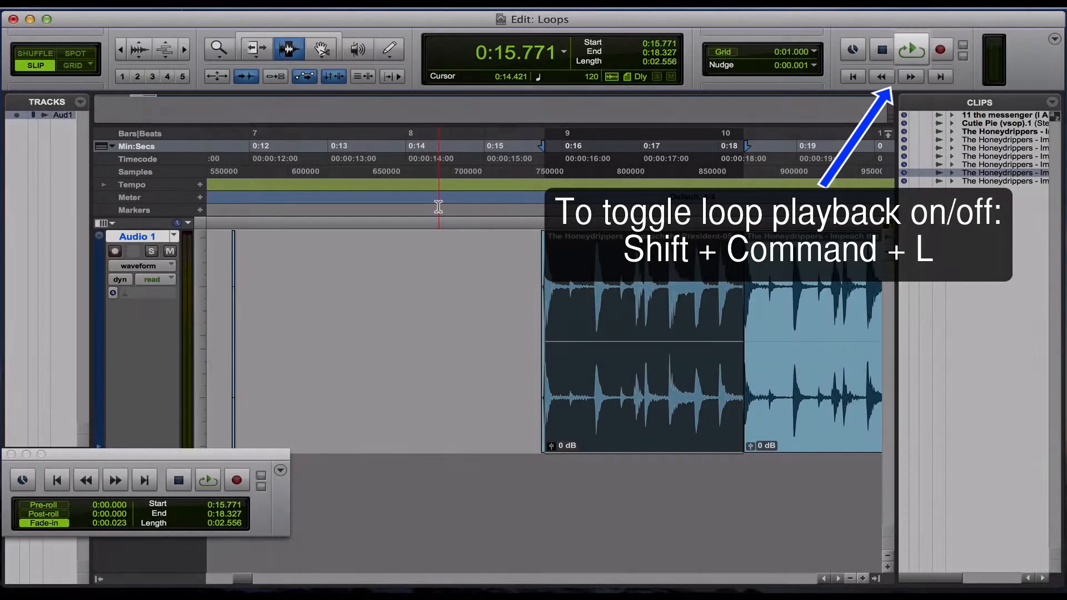
pyautogui.press('space')
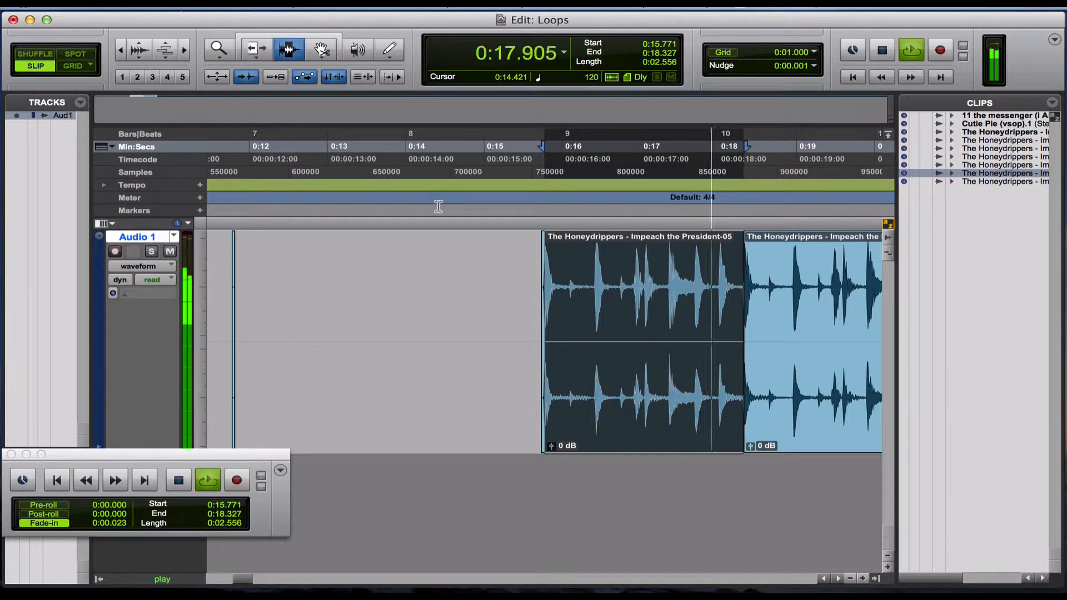
pyautogui.press('space')
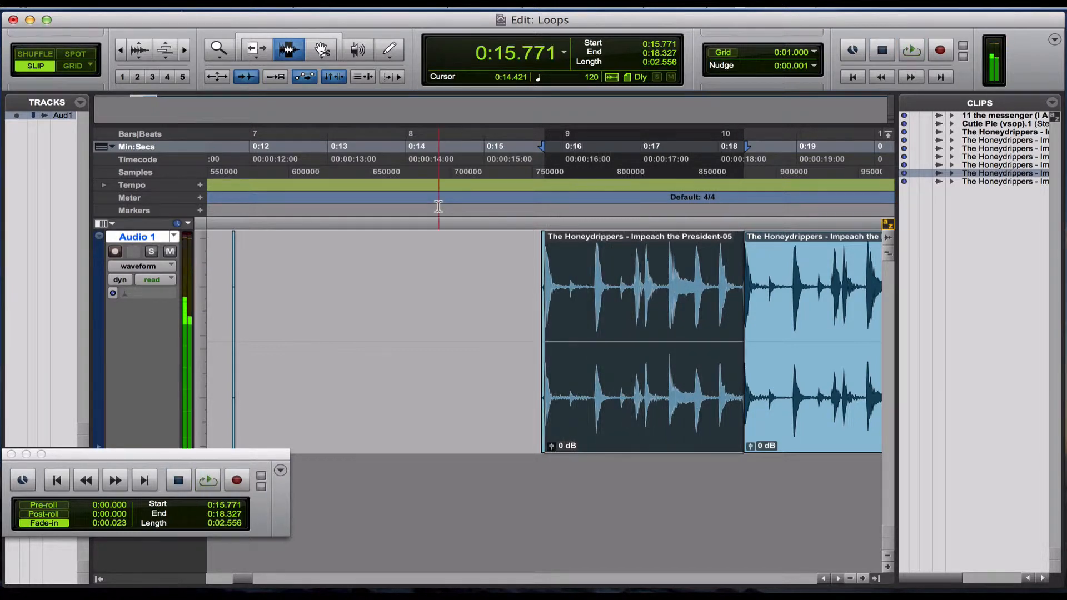
# Select all the Honeydrippers clips on Audio 1 and delete them from the track.
pyautogui.press('r')
pyautogui.press('r')
pyautogui.press('r')
pyautogui.press('r')
pyautogui.press('r')
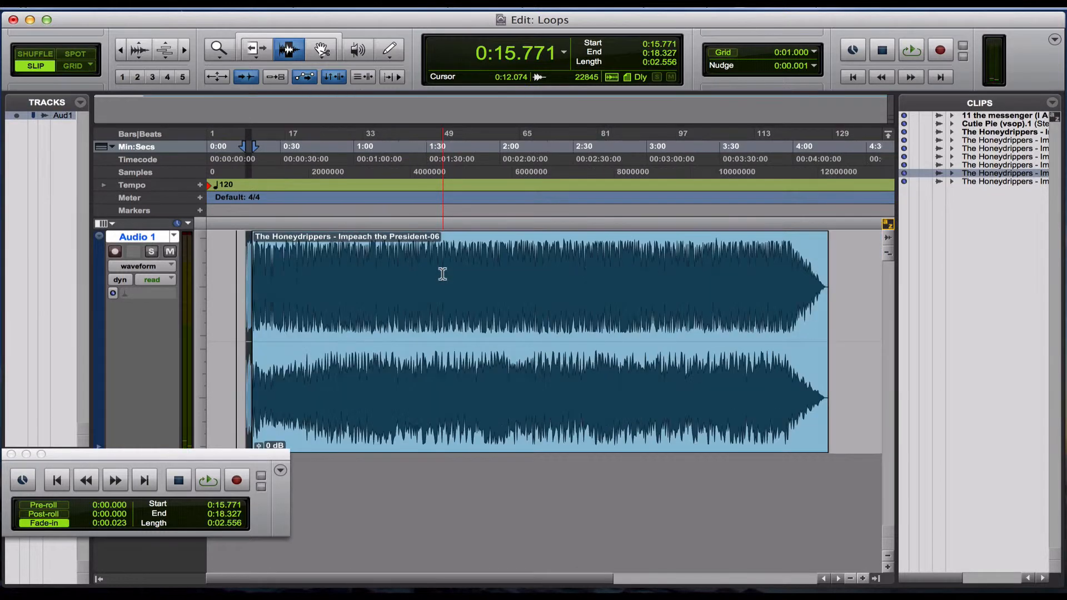
pyautogui.click(492, 332)
pyautogui.press('super+z')
pyautogui.press('super+z')
pyautogui.press('super+z')
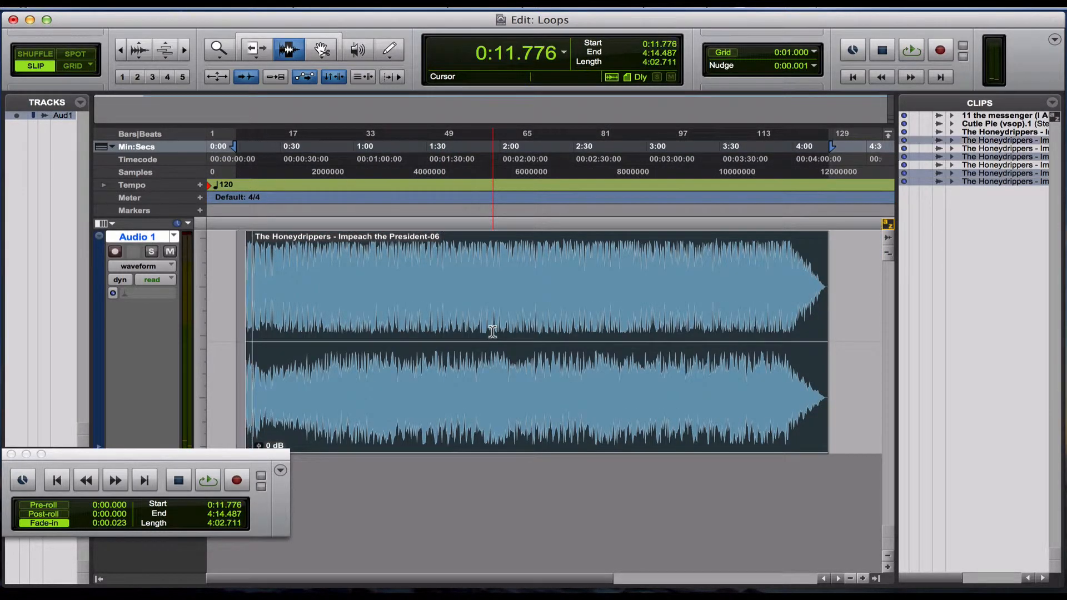
pyautogui.moveTo(388, 330); pyautogui.dragTo(13, 375)
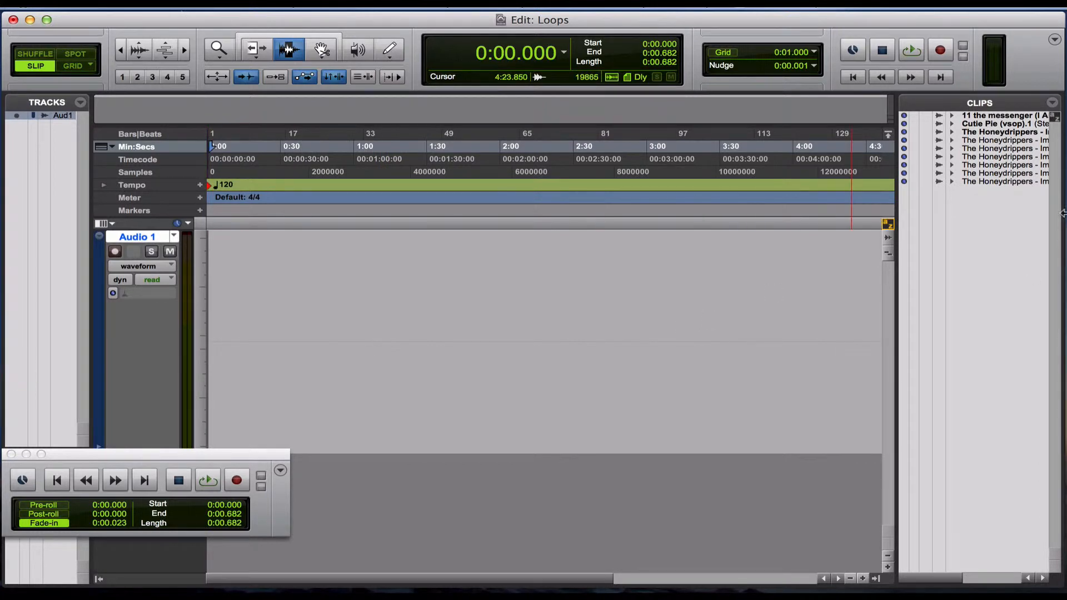
# Place the Cutie Pie (vsop).1 clip on Audio 1 at about 0:49 and start playing it.
pyautogui.moveTo(987, 126); pyautogui.dragTo(341, 331)
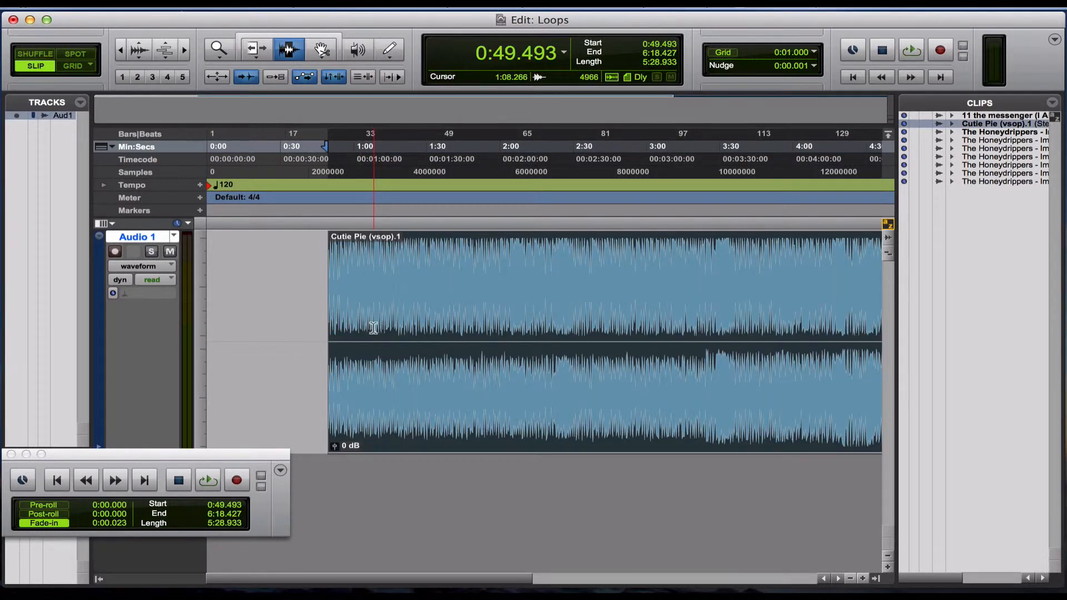
pyautogui.press('space')
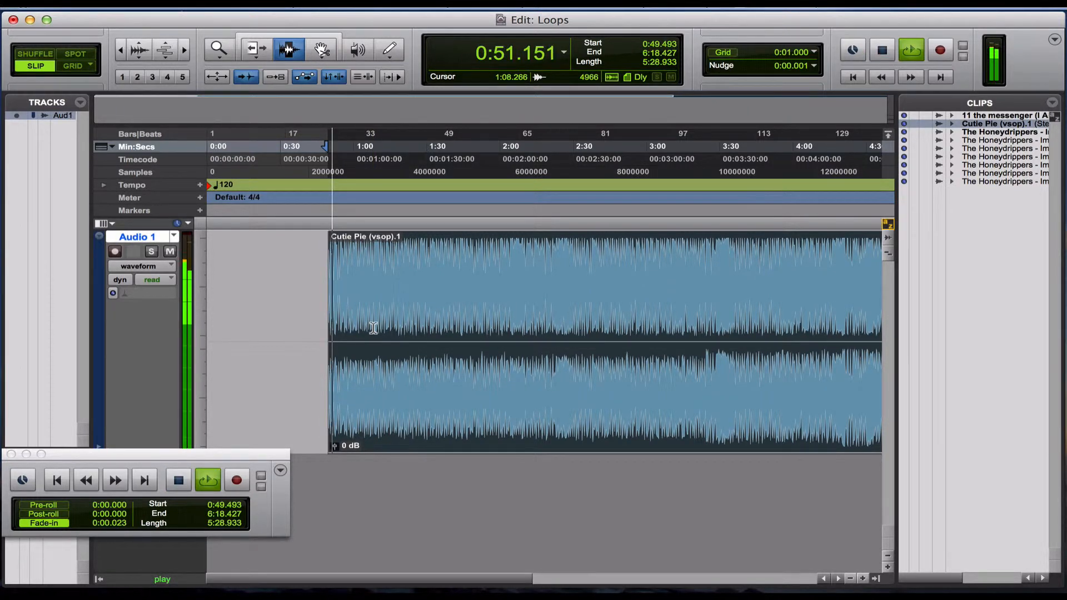
# Listen to the opening drum section of the Cutie Pie (vsop).1 clip and stop playback.
pyautogui.press('t')
pyautogui.press('t')
pyautogui.hscroll(4, 625, 367)
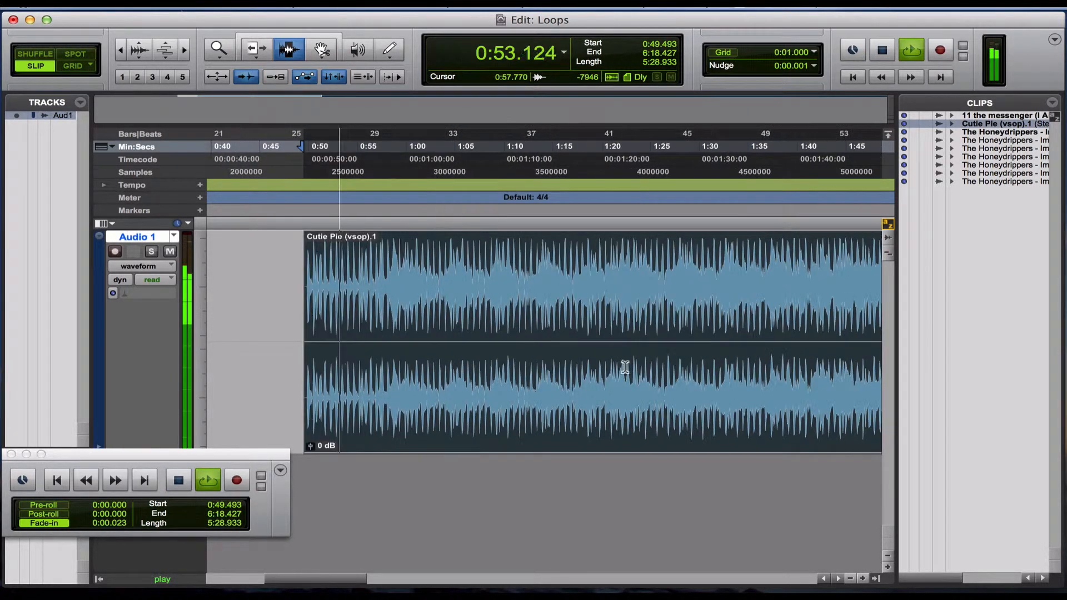
pyautogui.press('space')
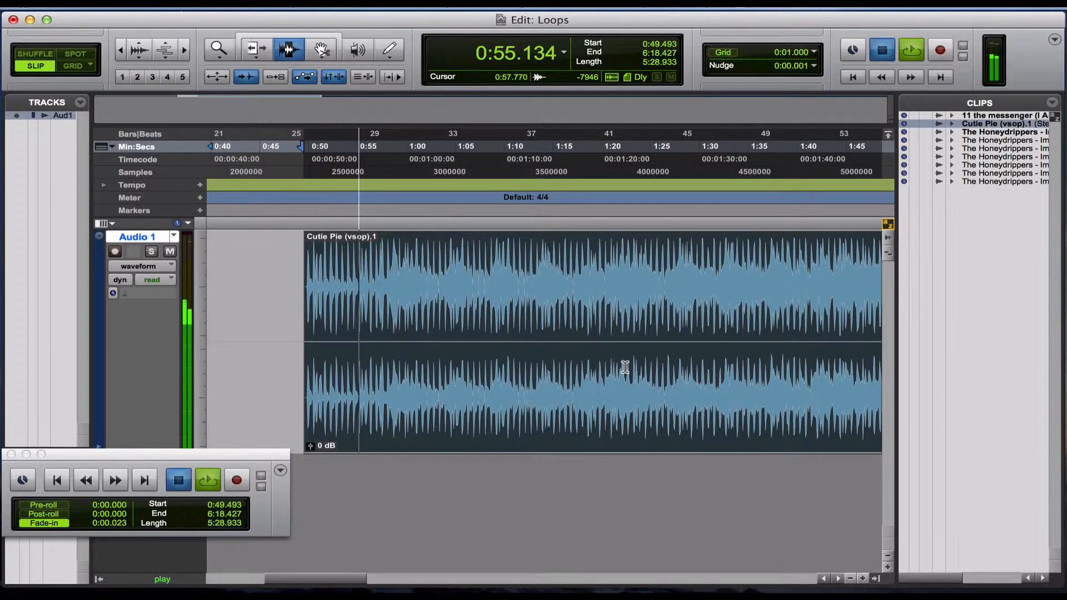
# Place the cursor in the silence before the clip's first drum hit and advance it to the transient at 0:49.884.
pyautogui.click(299, 314)
pyautogui.press('t')
pyautogui.press('t')
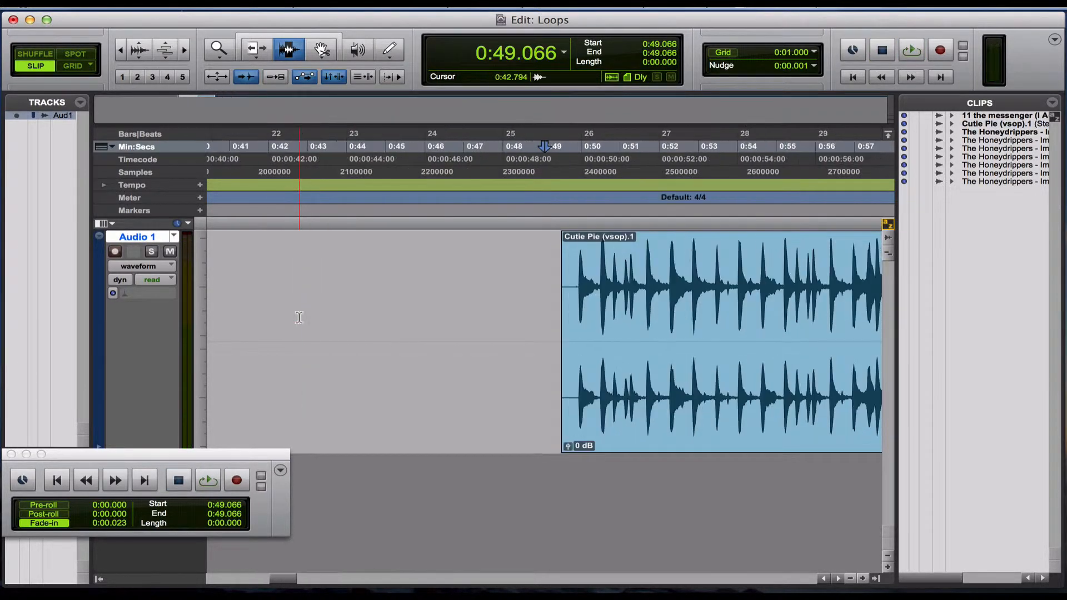
pyautogui.hscroll(5, 298, 318)
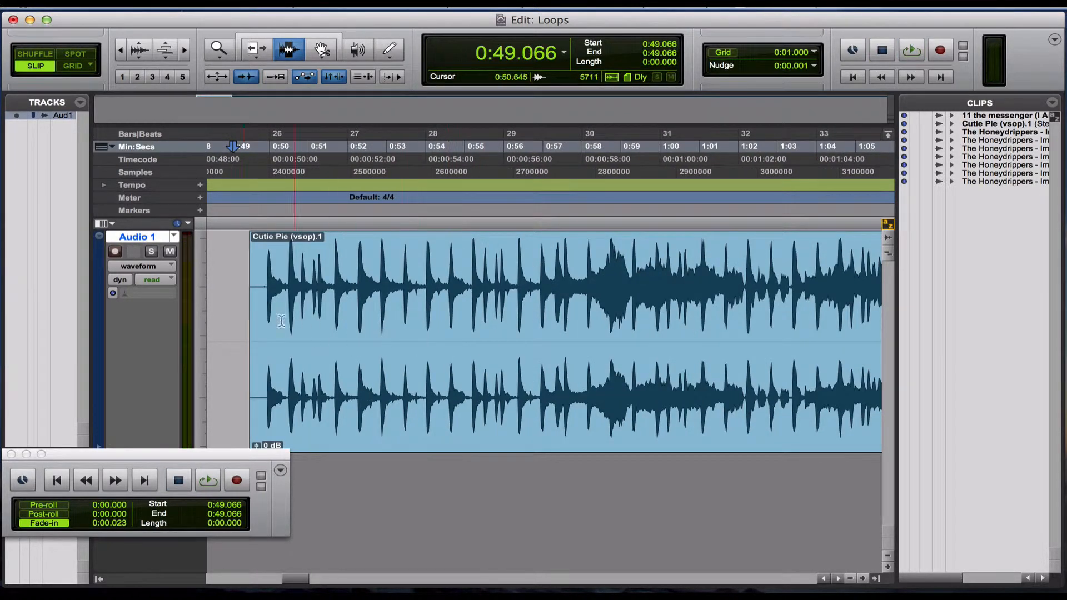
pyautogui.click(259, 315)
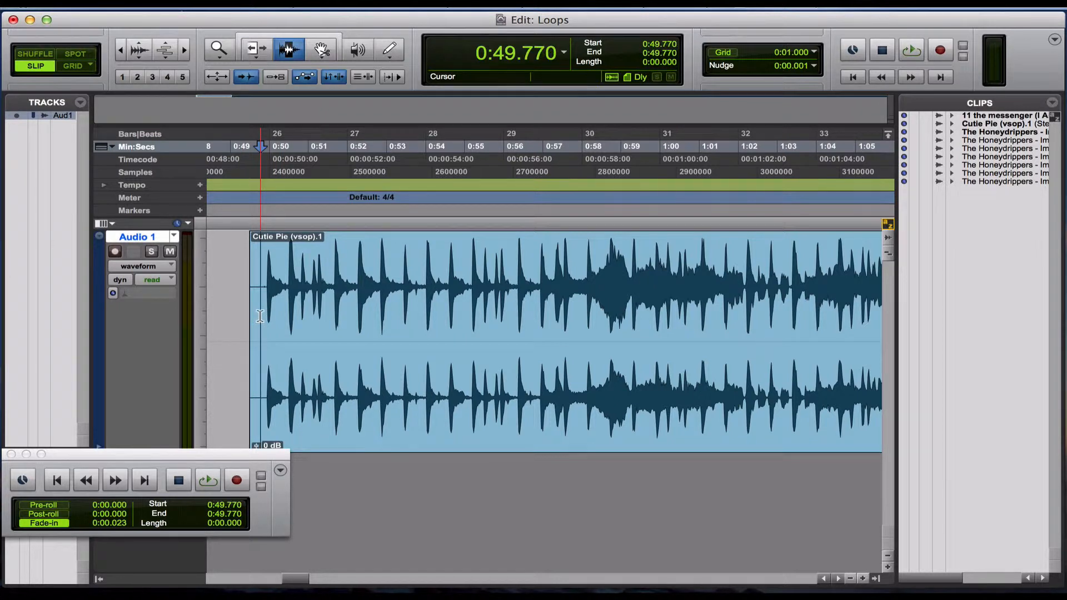
pyautogui.hscroll(-2, 259, 315)
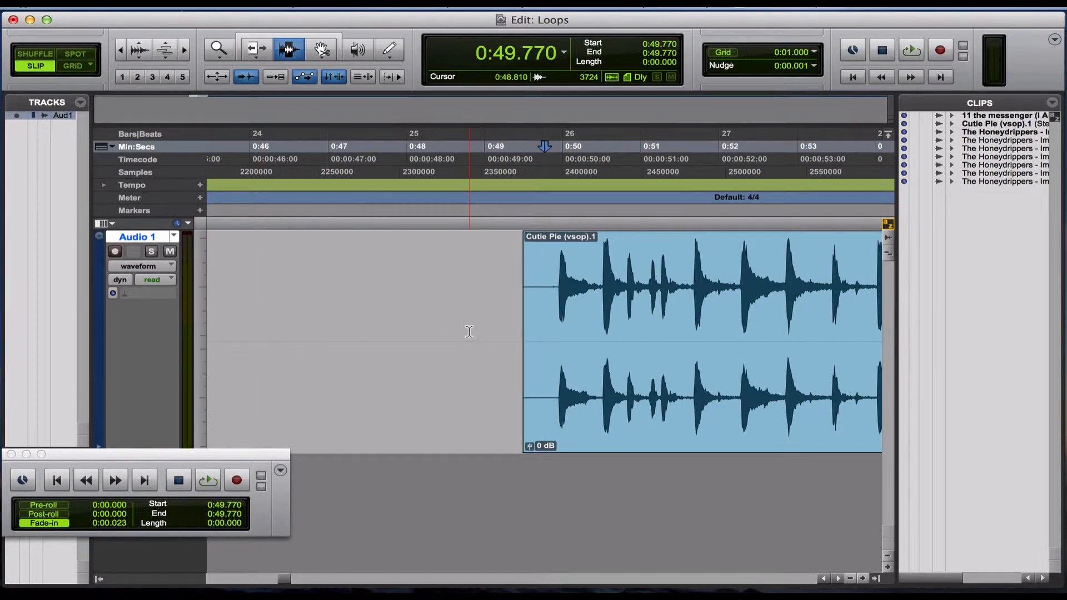
pyautogui.press('Tab')
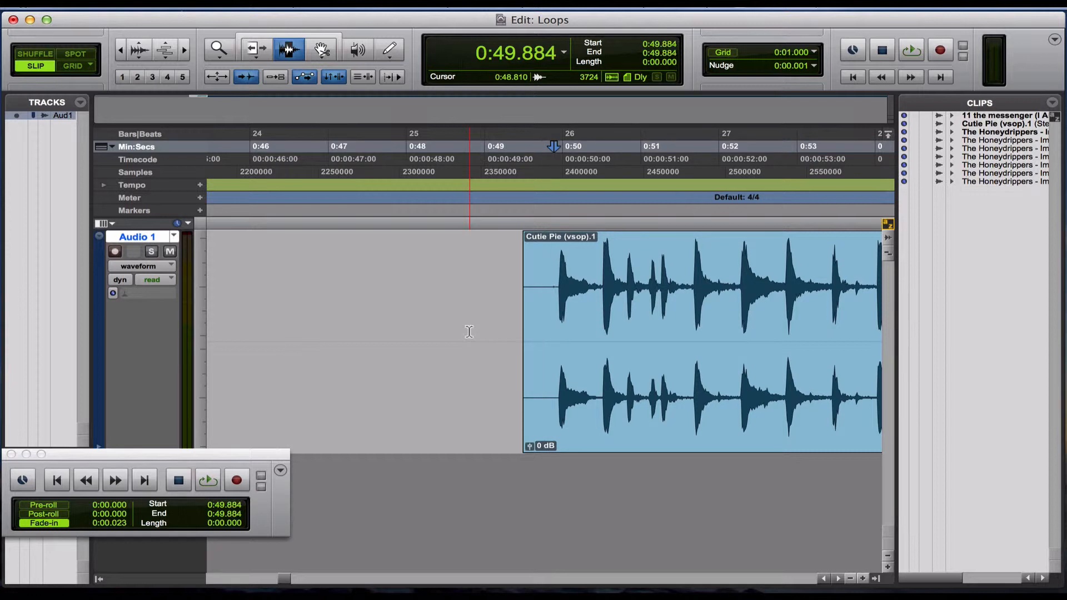
pyautogui.press('super+bracketright')
pyautogui.press('super+bracketright')
pyautogui.press('super+bracketright')
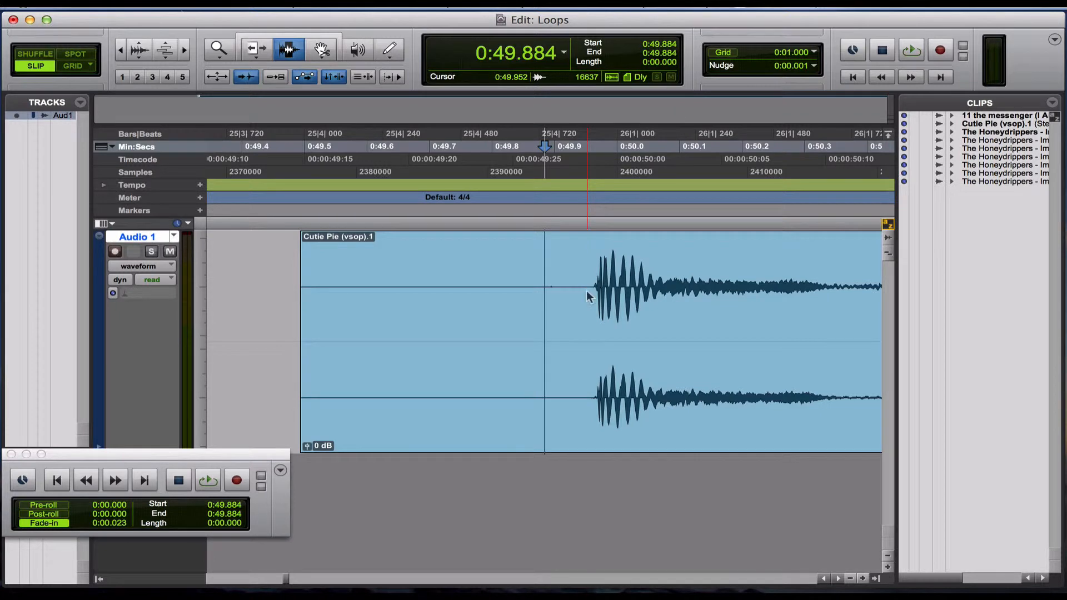
# Move the cursor to the first drum hit's transient at 0:49.962 and audition playback from there.
pyautogui.press('super+alt+bracketright')
pyautogui.press('super+alt+bracketright')
pyautogui.press('super+alt+bracketleft')
pyautogui.press('super+alt+bracketleft')
pyautogui.press('space')
pyautogui.press('space')
pyautogui.press('Tab')
pyautogui.press('space')
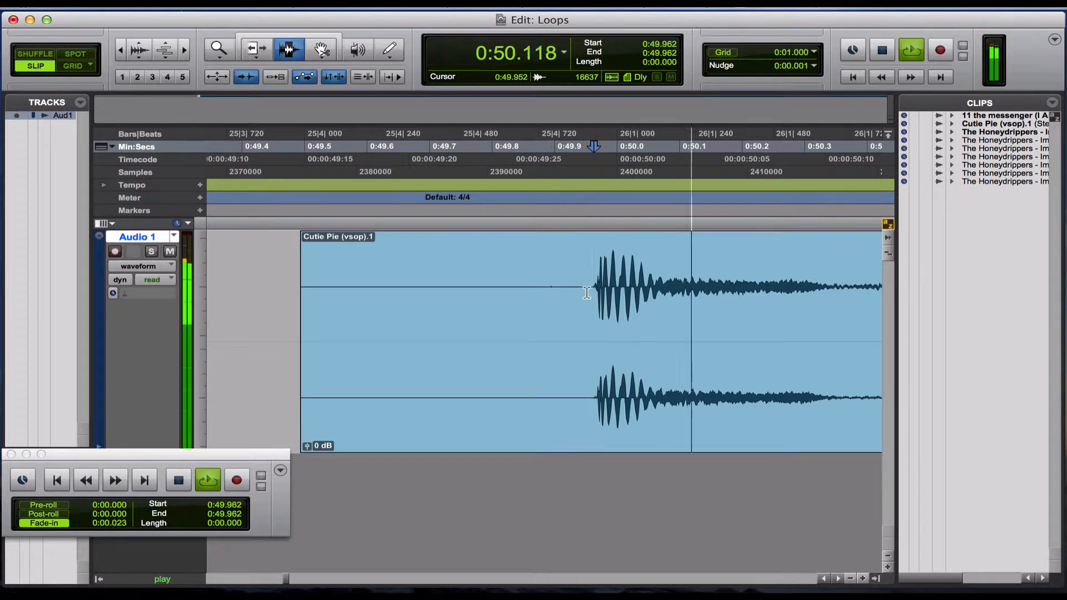
pyautogui.press('space')
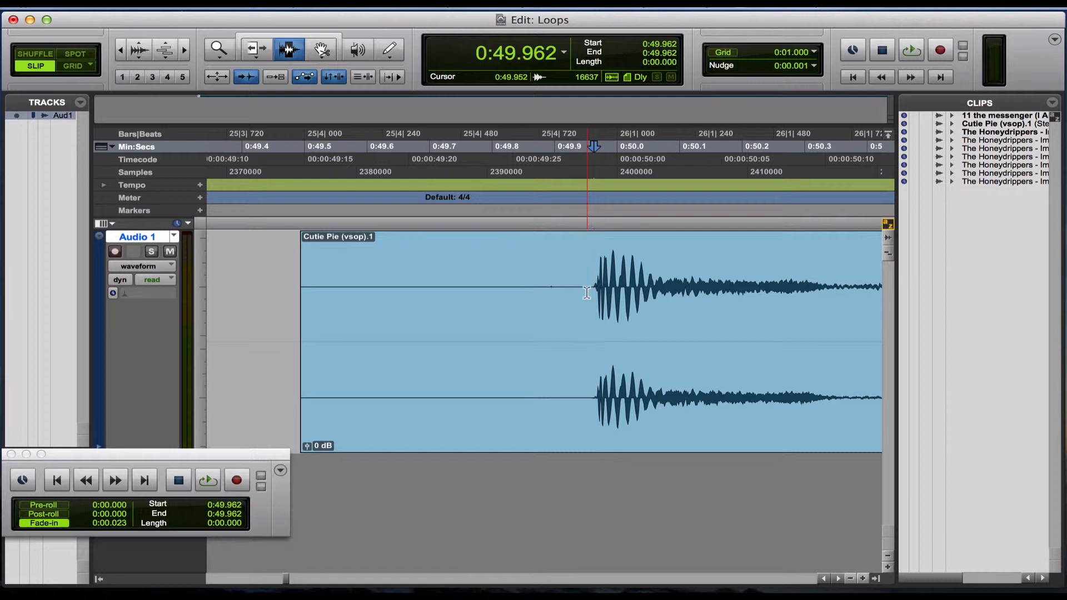
# Separate the Cutie Pie clip at 0:49.962 to start the loop.
pyautogui.press('b')
pyautogui.press('r')
pyautogui.press('r')
pyautogui.press('r')
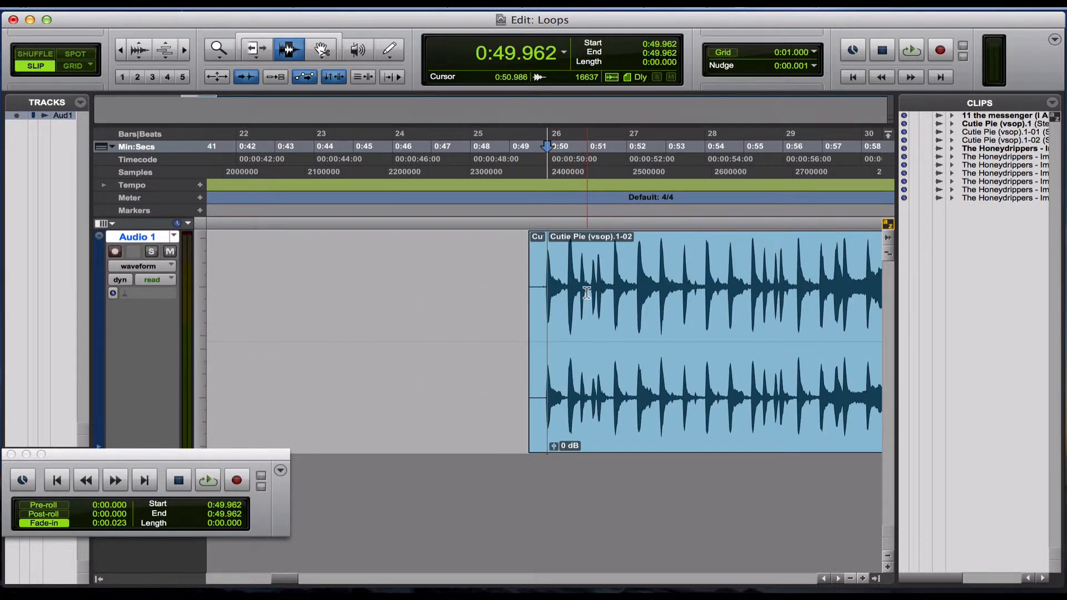
# Find the loop's end by listening and place the cursor on the transient at 0:54.631.
pyautogui.press('space')
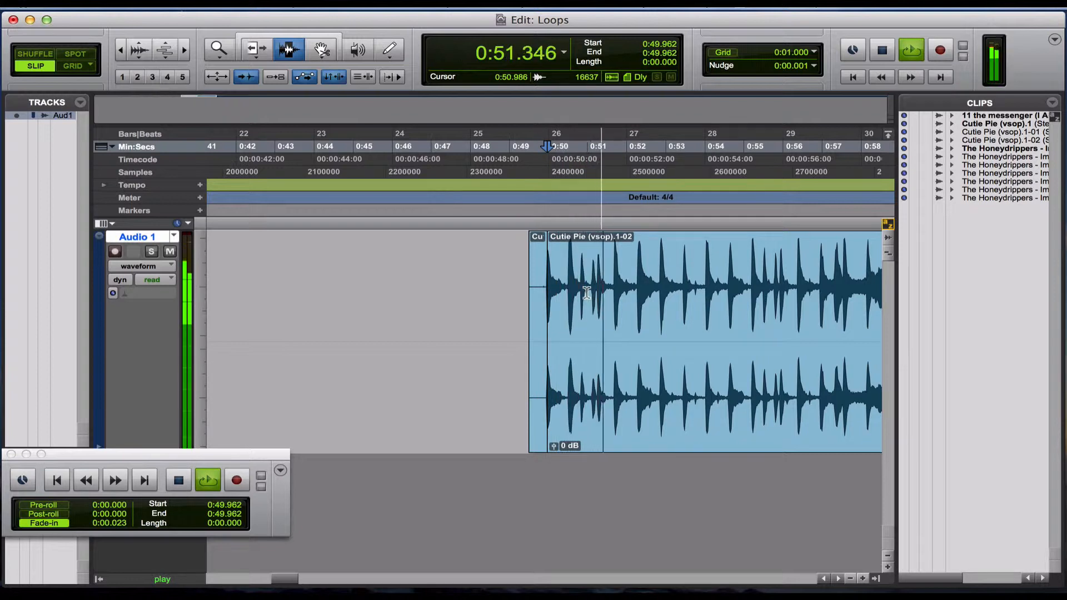
pyautogui.press('space')
pyautogui.click(722, 315)
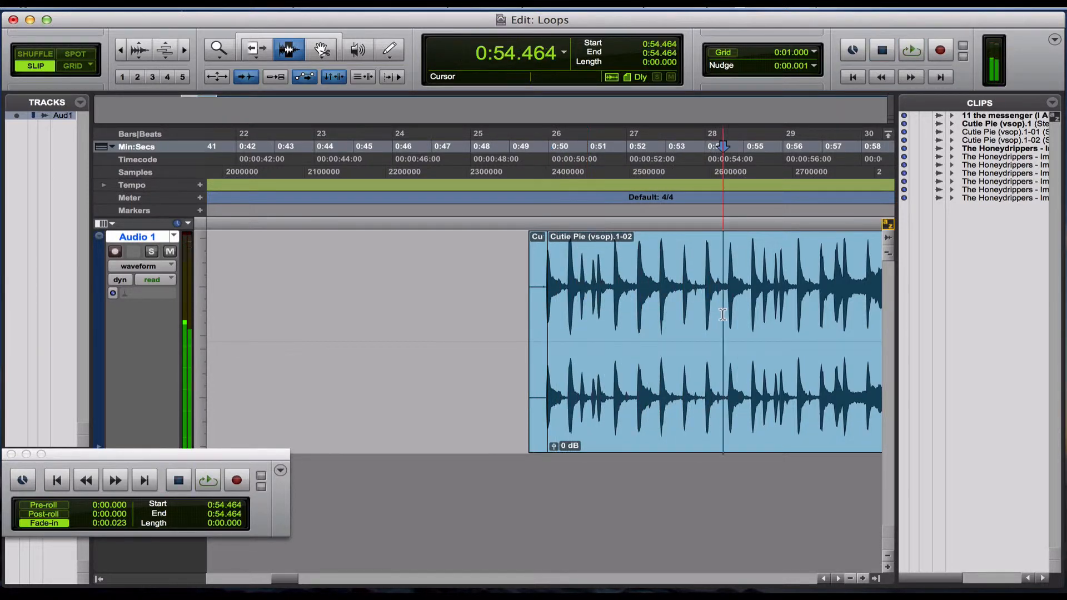
pyautogui.press('t')
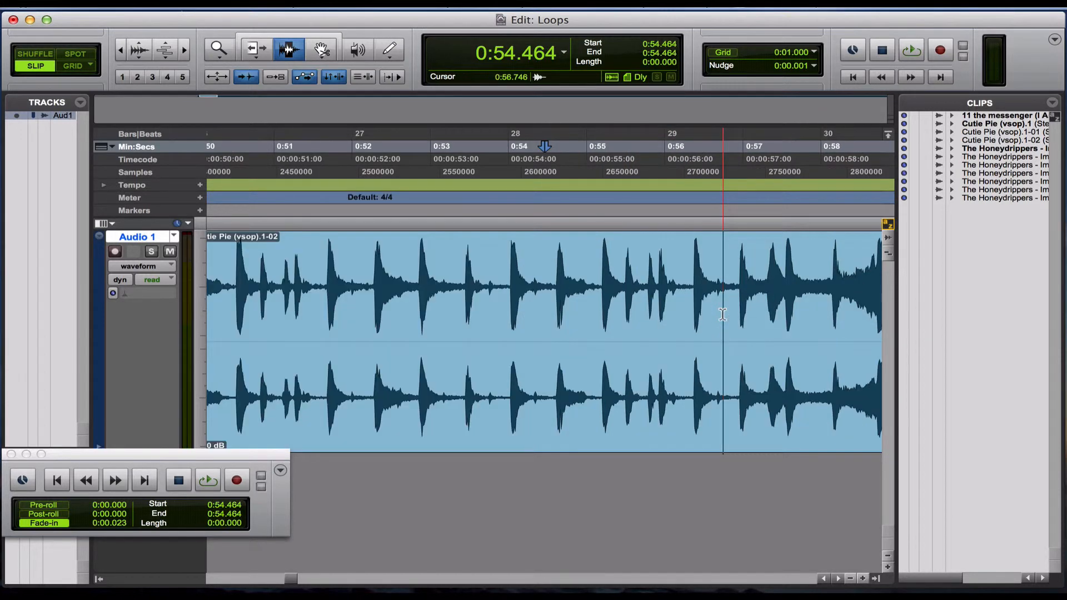
pyautogui.press('t')
pyautogui.press('space')
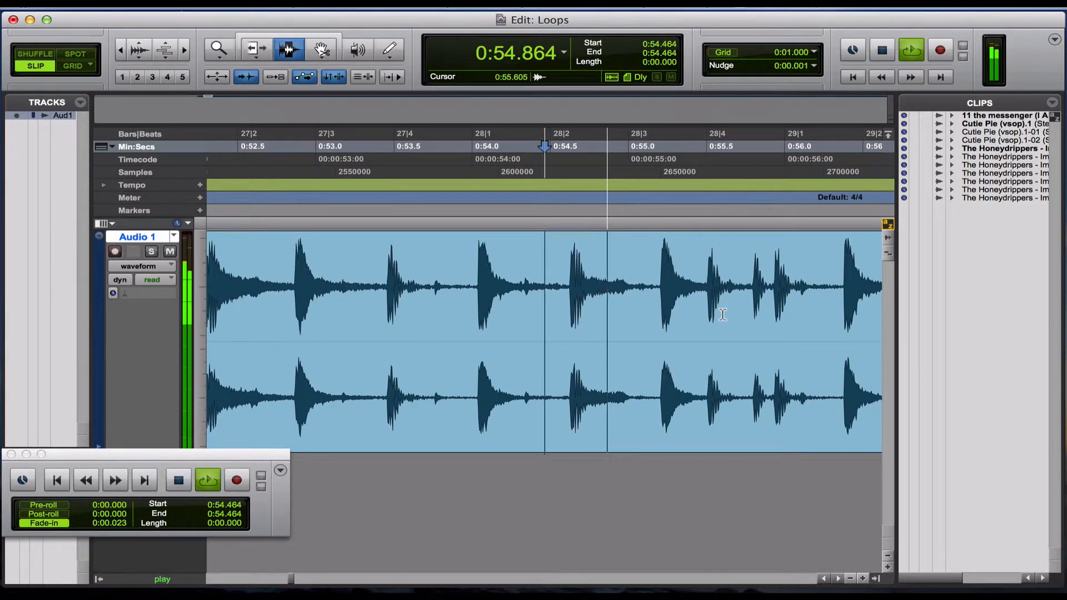
pyautogui.press('space')
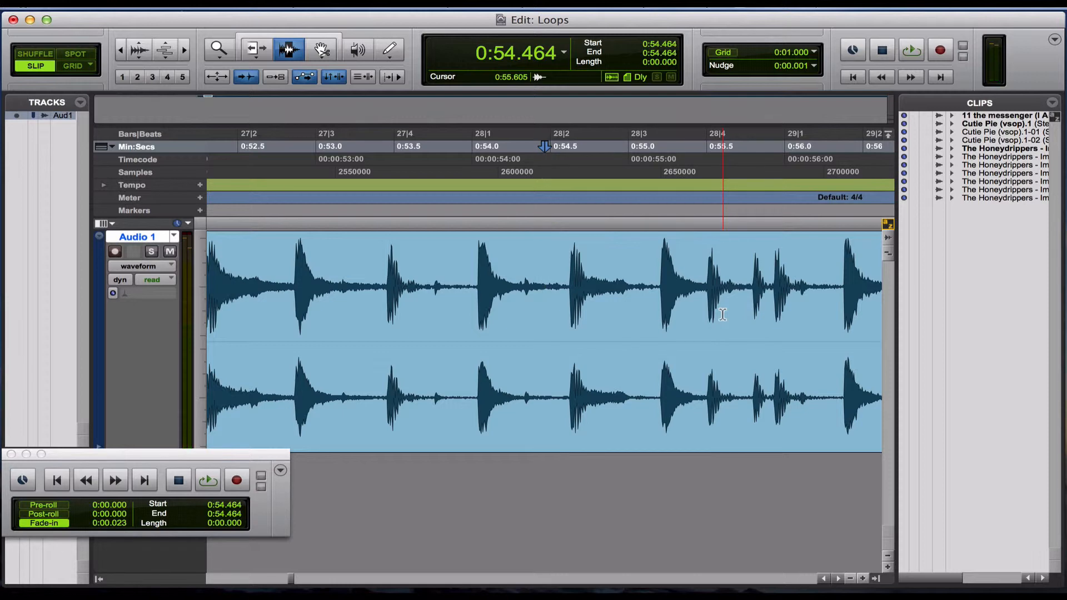
pyautogui.press('Tab')
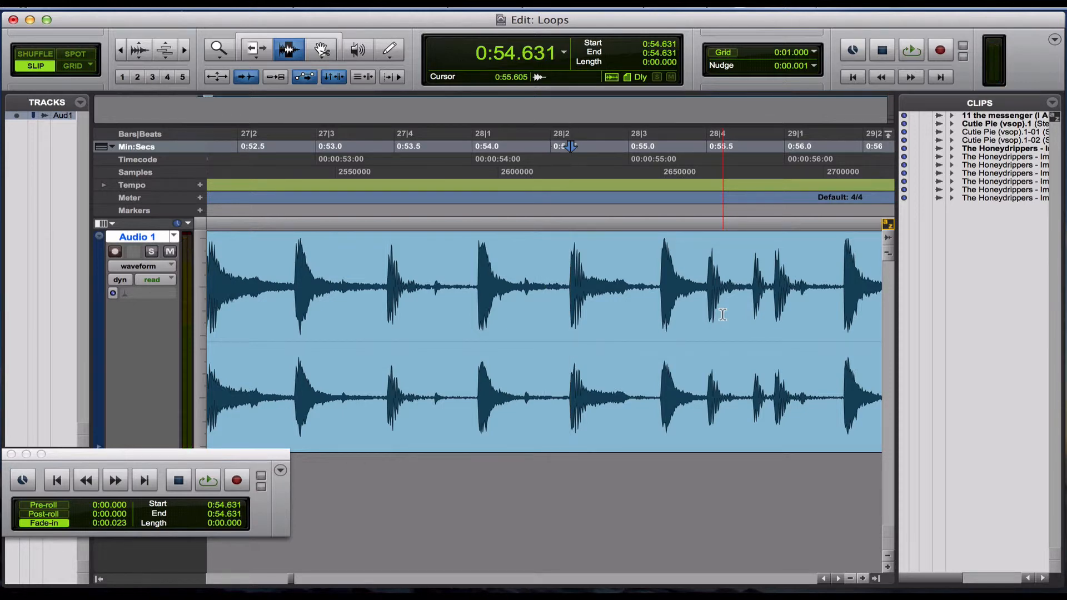
# Inspect the transient at 0:54.631 up close and separate the clip there to end the loop.
pyautogui.press('t')
pyautogui.press('t')
pyautogui.press('t')
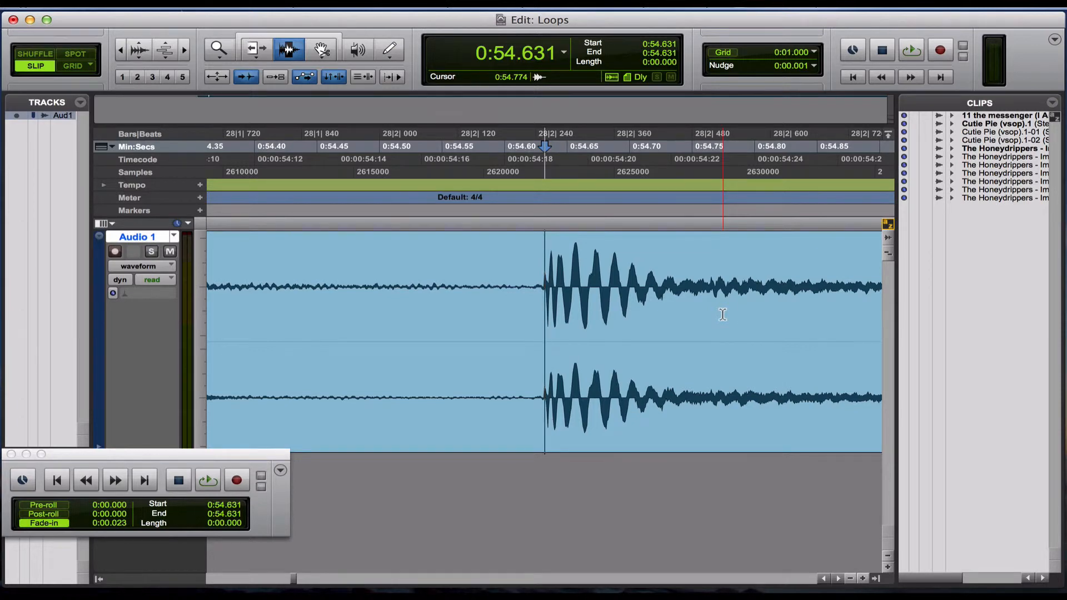
pyautogui.press('r')
pyautogui.press('r')
pyautogui.press('r')
pyautogui.press('r')
pyautogui.press('r')
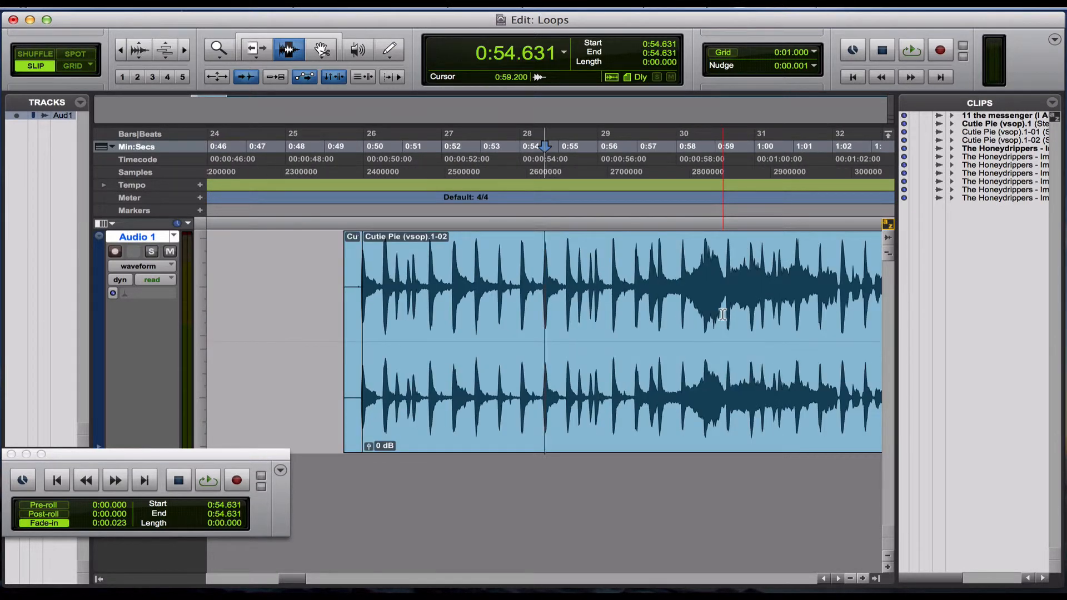
pyautogui.press('b')
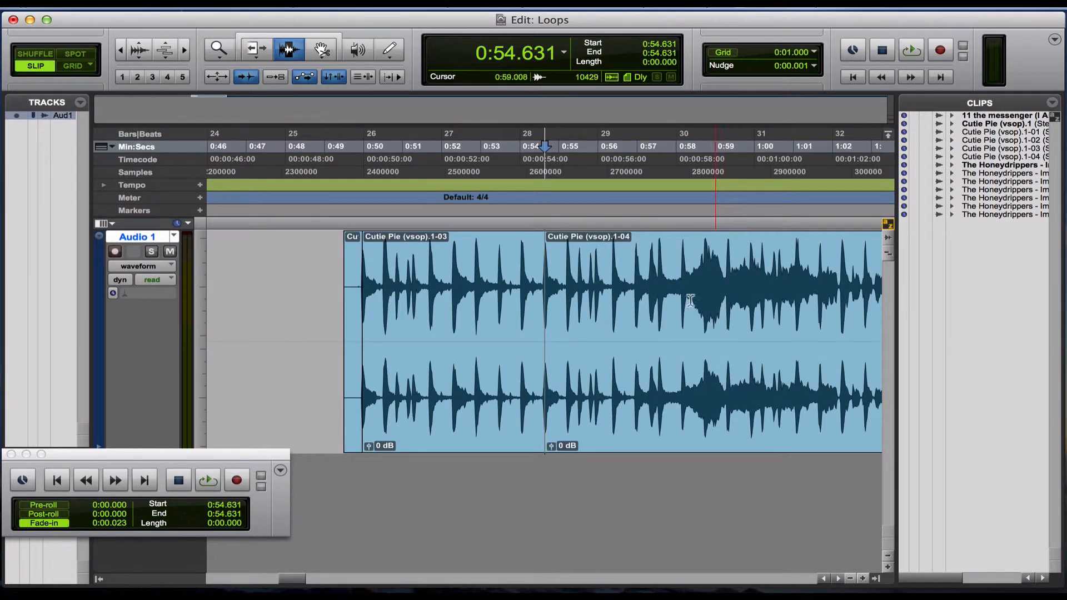
# Select the separated Cutie Pie (vsop).1-03 clip and check it in loop playback.
pyautogui.doubleClick(437, 275)
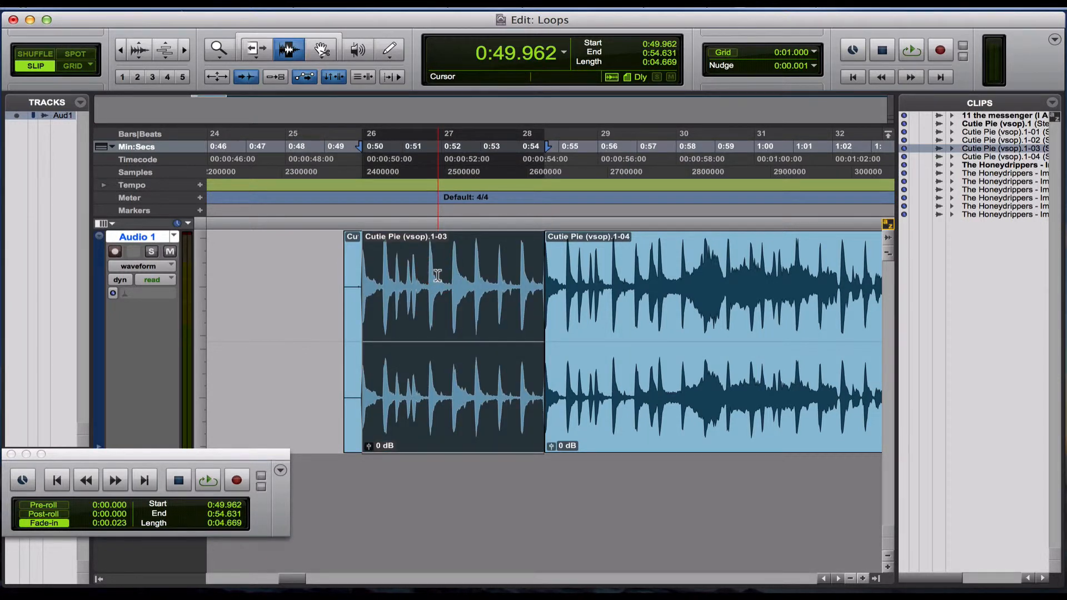
pyautogui.press('space')
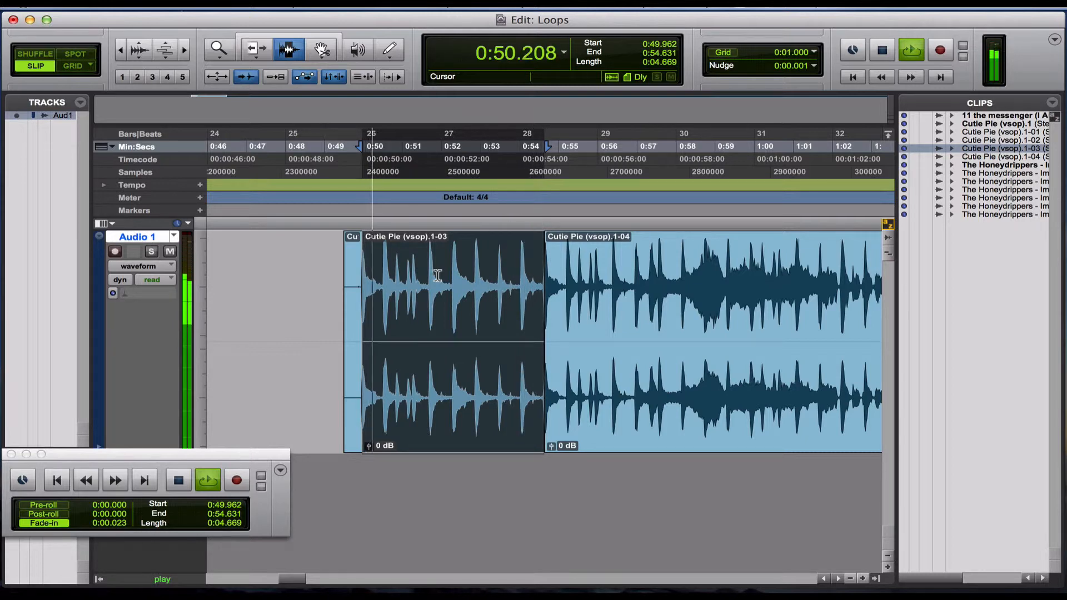
pyautogui.press('space')
# Delete the leftover Cutie Pie clips after and before the loop clip on Audio 1.
pyautogui.press('r')
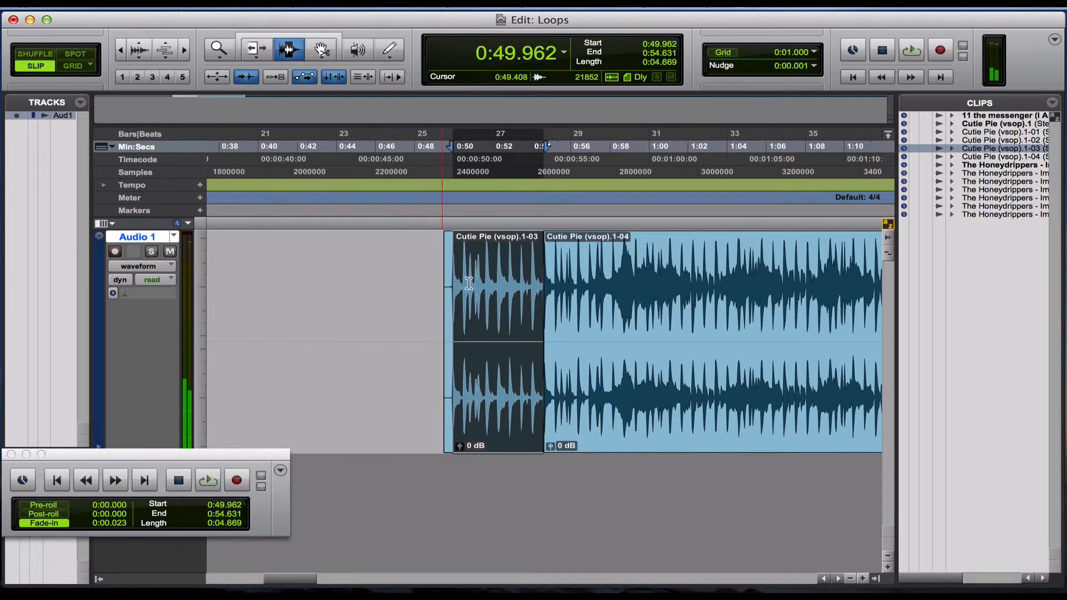
pyautogui.doubleClick(619, 311)
pyautogui.press('Delete')
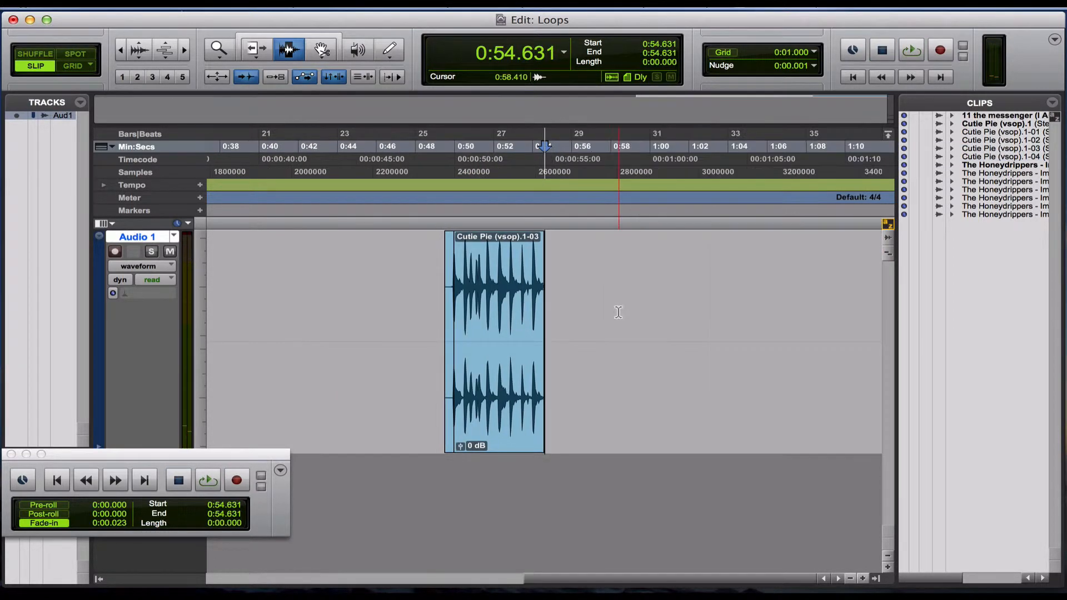
pyautogui.click(452, 303)
pyautogui.doubleClick(450, 303)
pyautogui.press('Delete')
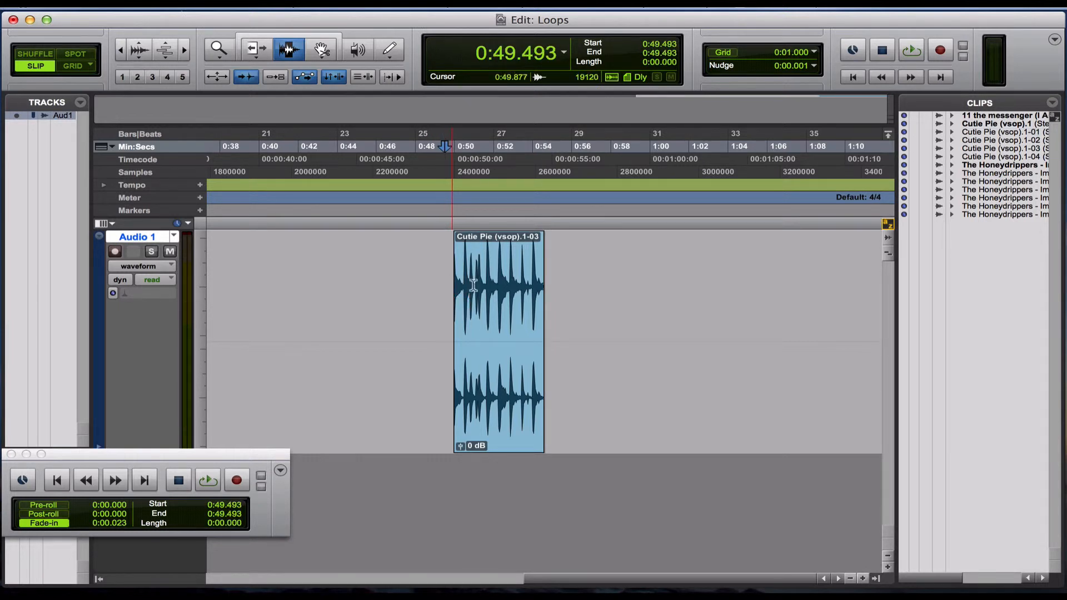
# Duplicate the Cutie Pie (vsop).1-03 loop clip back to back until nine copies sit in a row on Audio 1.
pyautogui.doubleClick(491, 293)
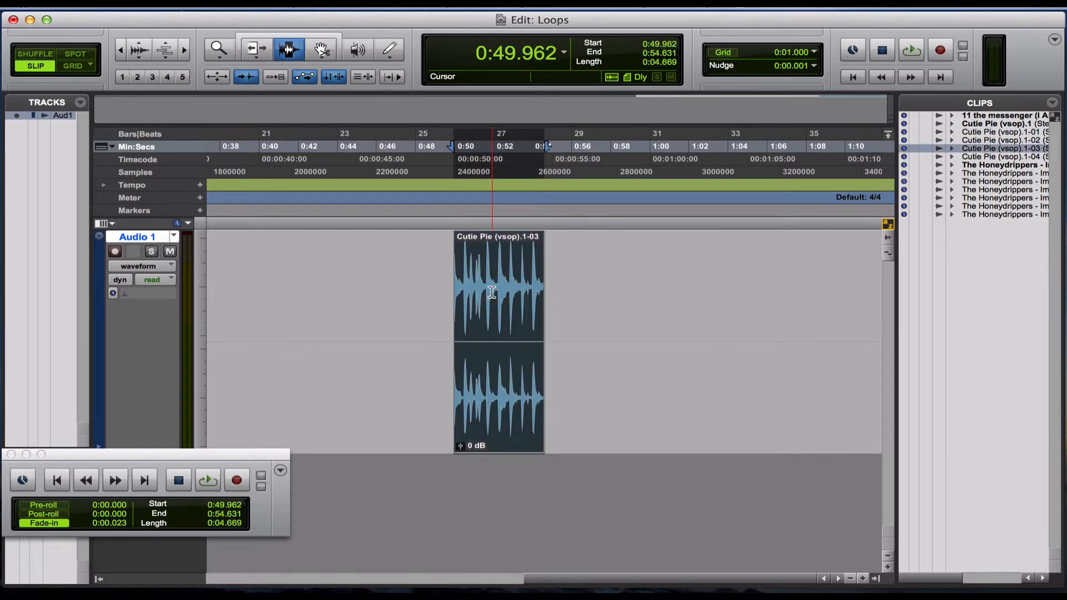
pyautogui.press('super+d')
pyautogui.press('super+d')
pyautogui.press('super+d')
pyautogui.press('super+d')
pyautogui.hscroll(5, 492, 293)
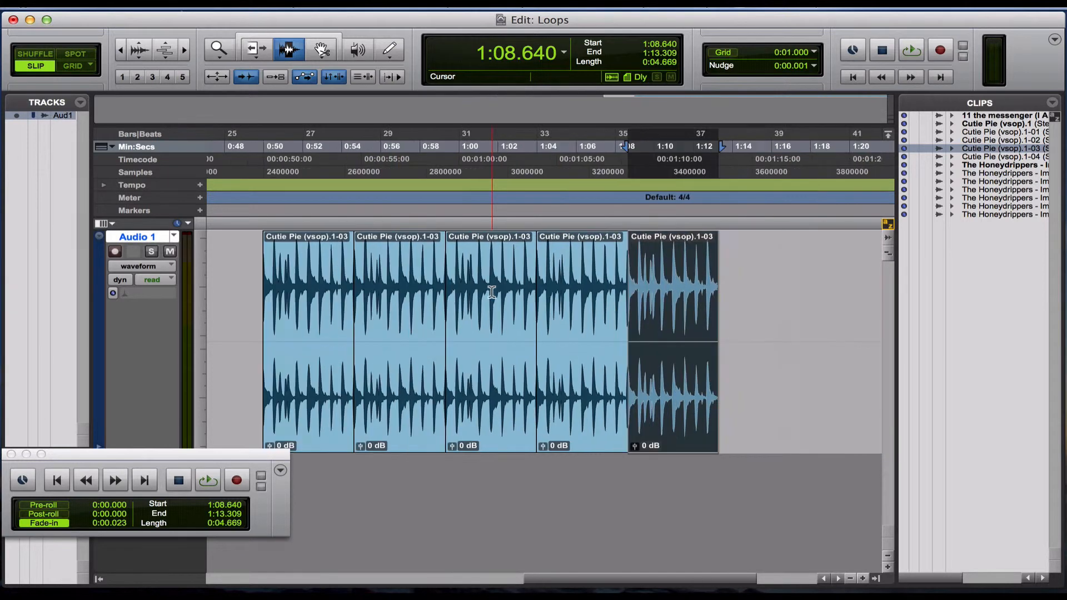
pyautogui.press('r')
pyautogui.press('r')
pyautogui.press('r')
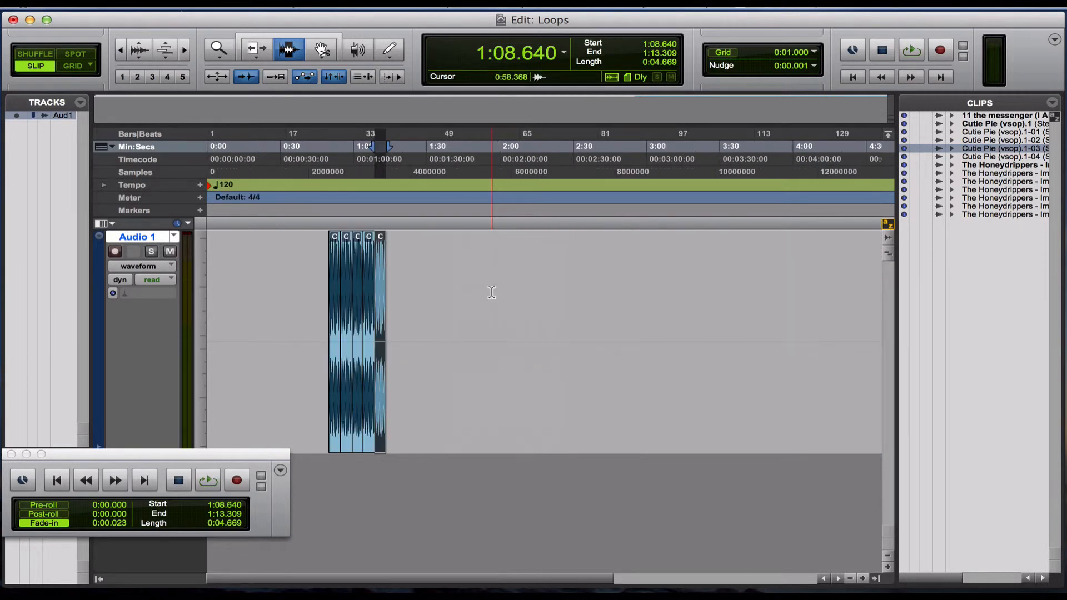
pyautogui.press('super+d')
pyautogui.press('super+d')
pyautogui.press('super+d')
pyautogui.press('super+d')
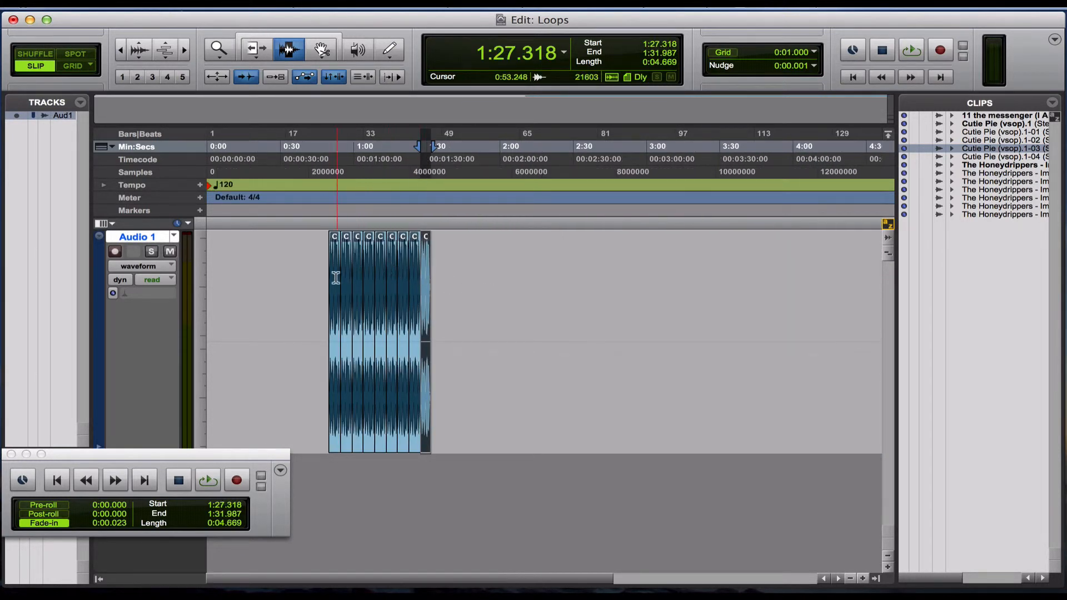
# Select the whole row of nine loop clips and audition the repeated loop in playback.
pyautogui.doubleClick(335, 277)
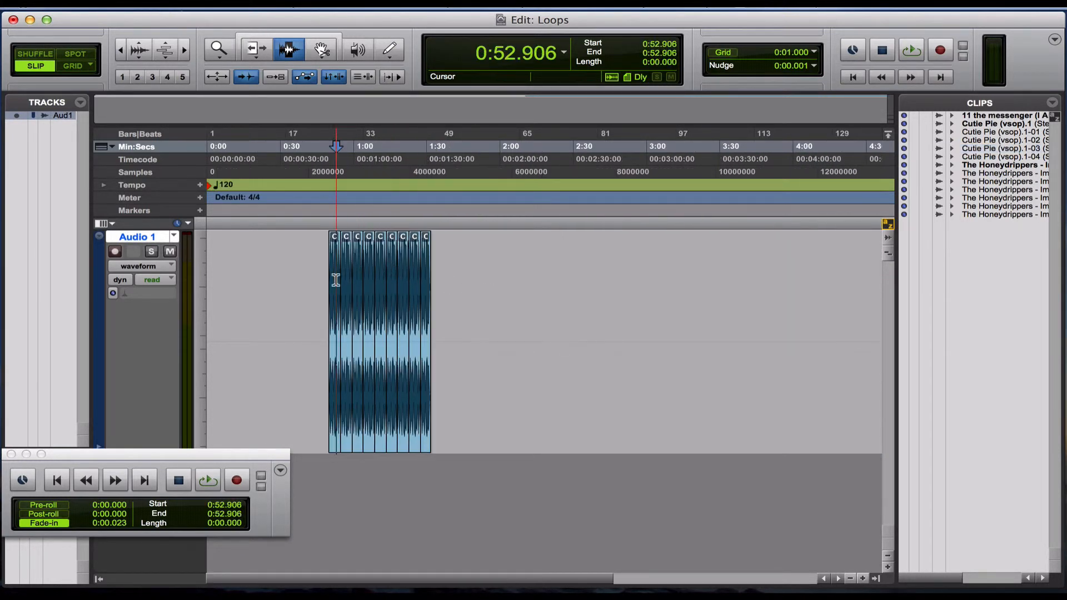
pyautogui.keyDown('shift'); pyautogui.click(423, 287); pyautogui.keyUp('shift')
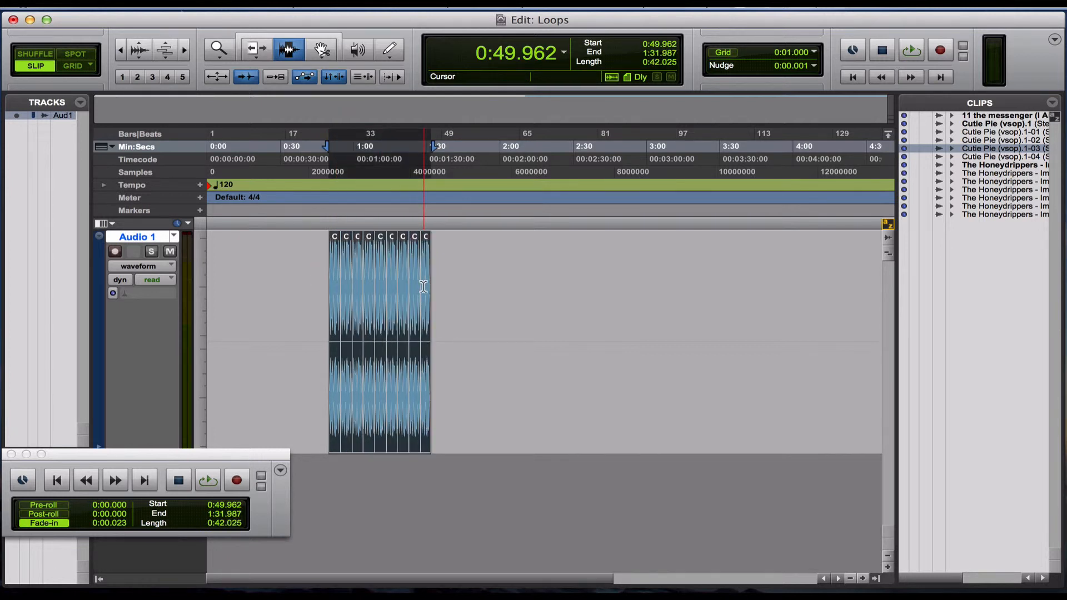
pyautogui.press('space')
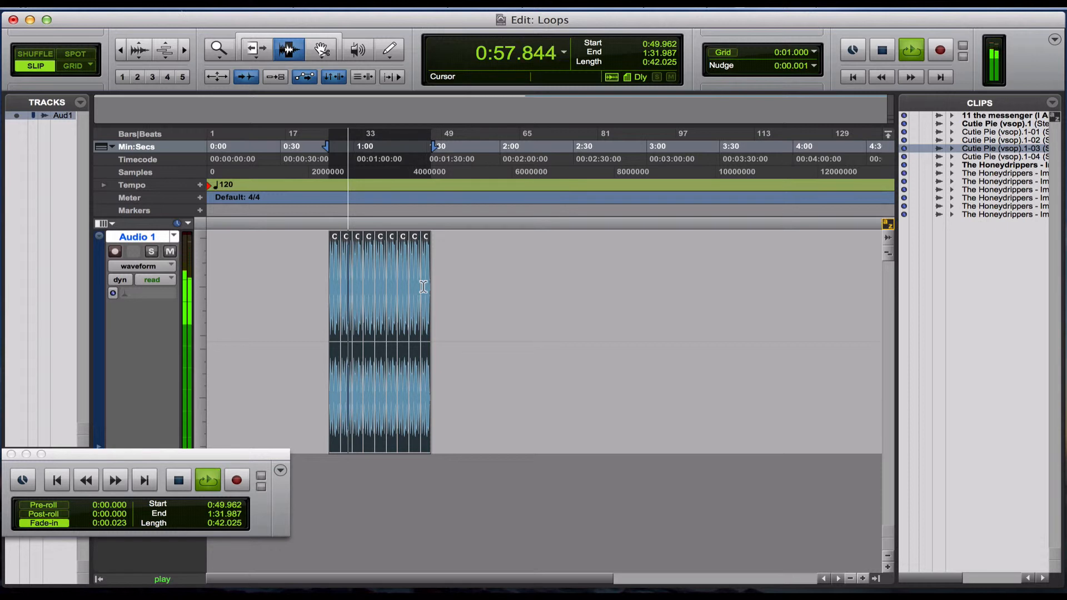
pyautogui.press('super+bracketright')
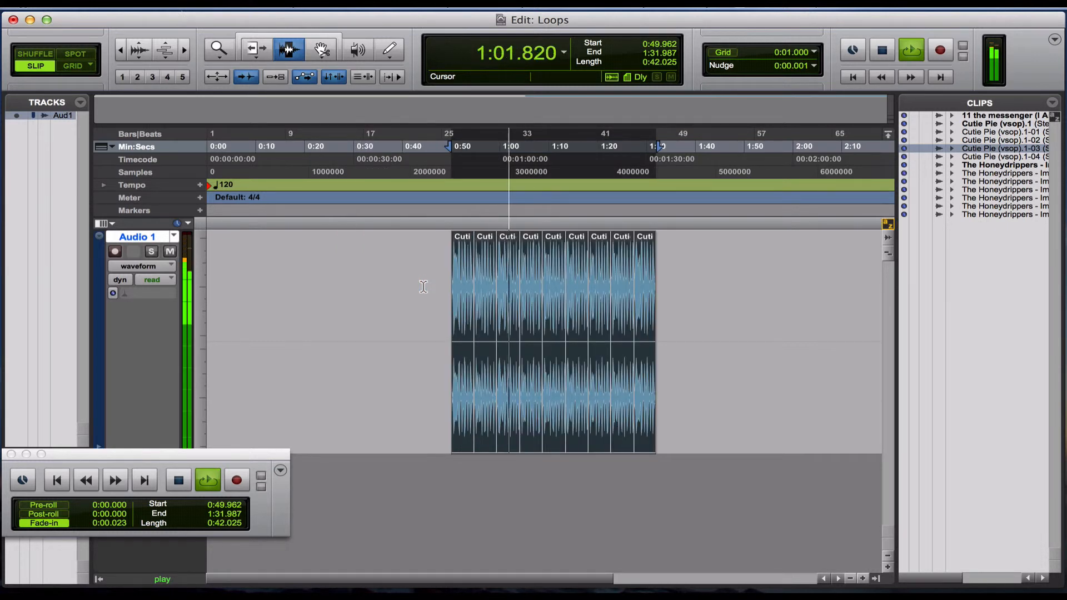
pyautogui.press('space')
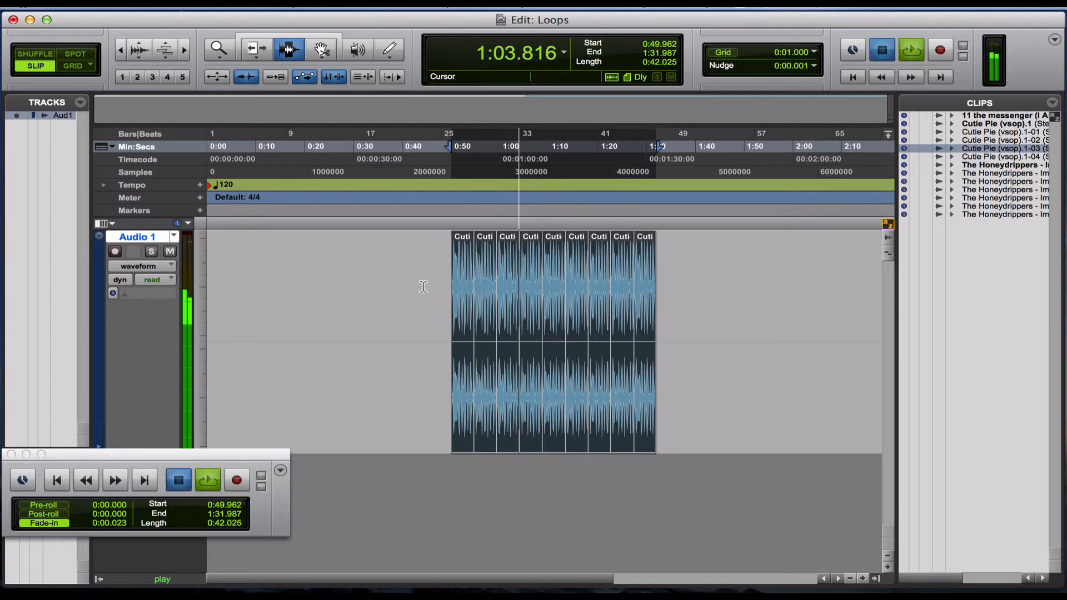